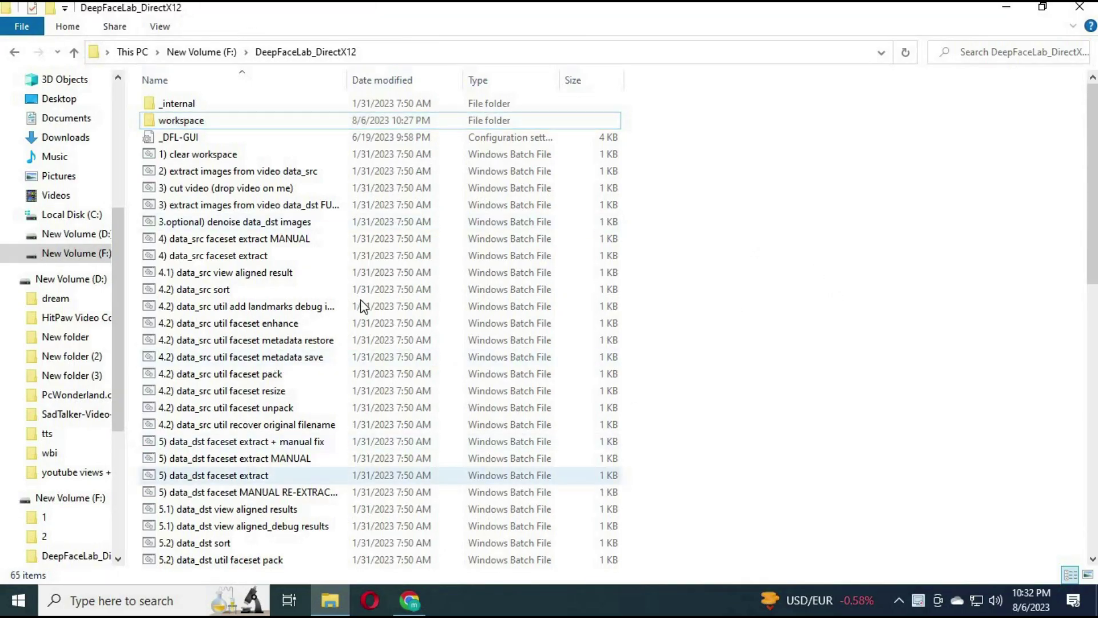
Step: Open the workspace folder inside DeepFaceLab_DirectX12
drag(1093, 292, 1057, 149)
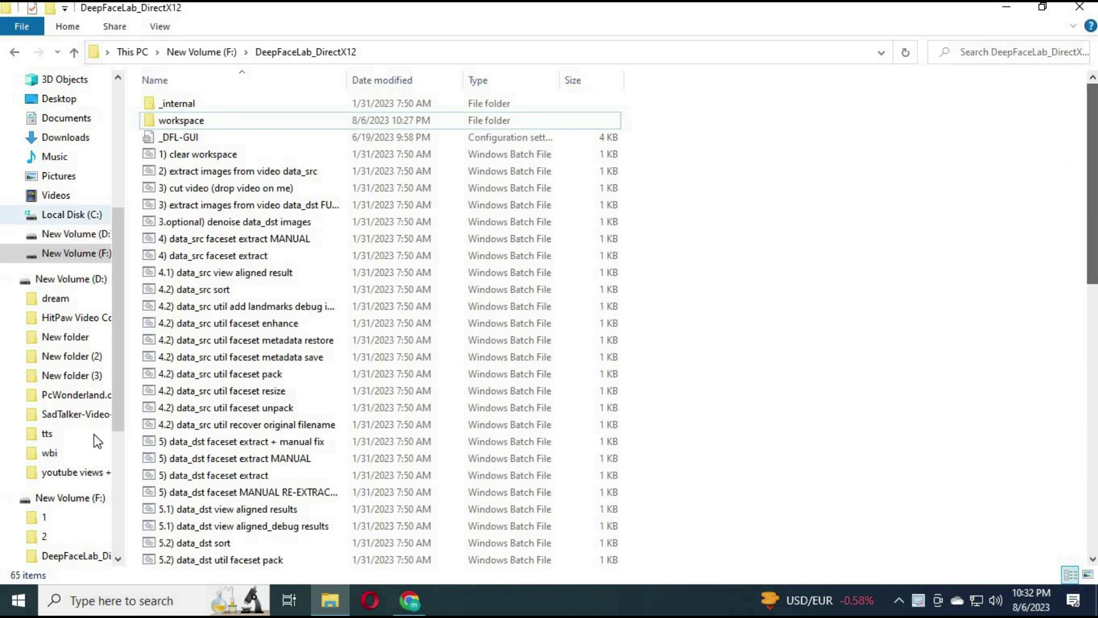
drag(1094, 194, 1094, 460)
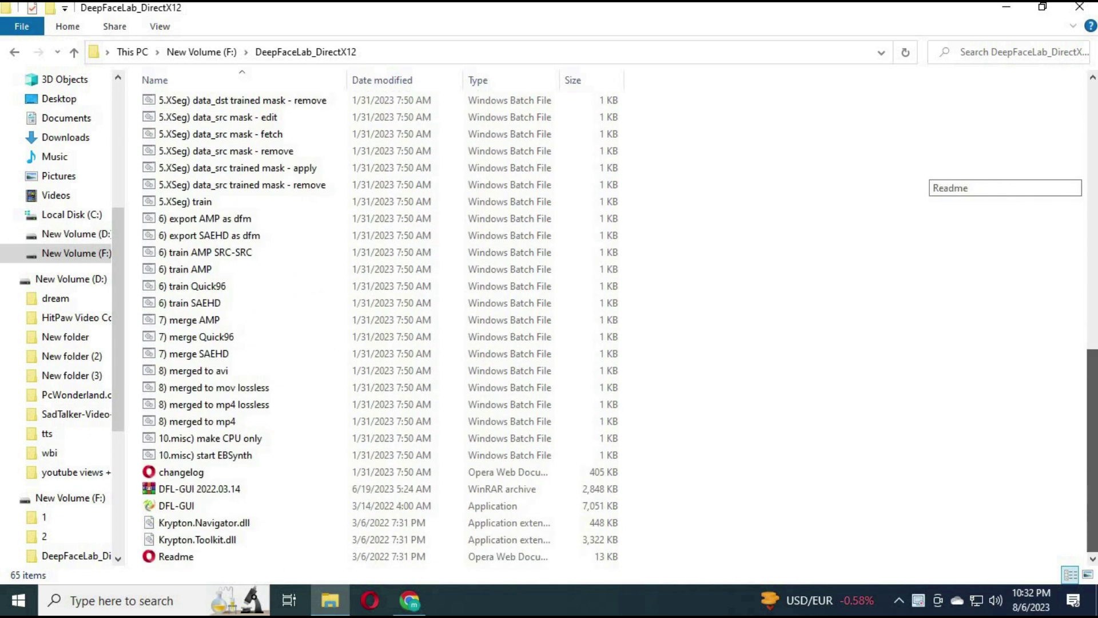
drag(1094, 461, 623, 175)
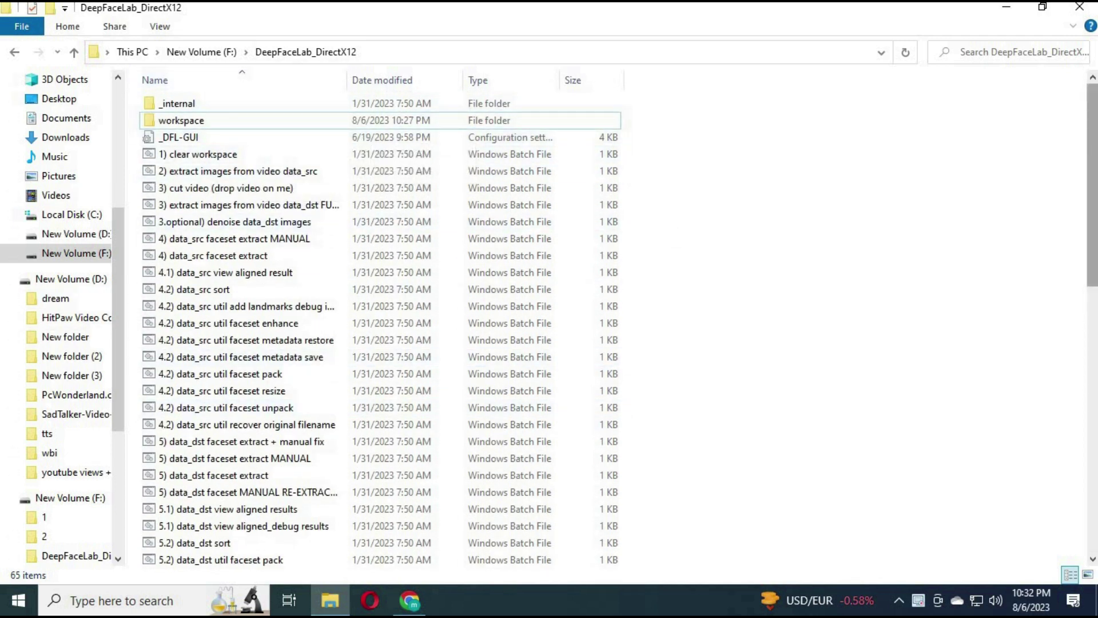
mouse_move(1094, 189)
mouse_down()
mouse_move(1094, 303)
mouse_move(1093, 185)
mouse_up()
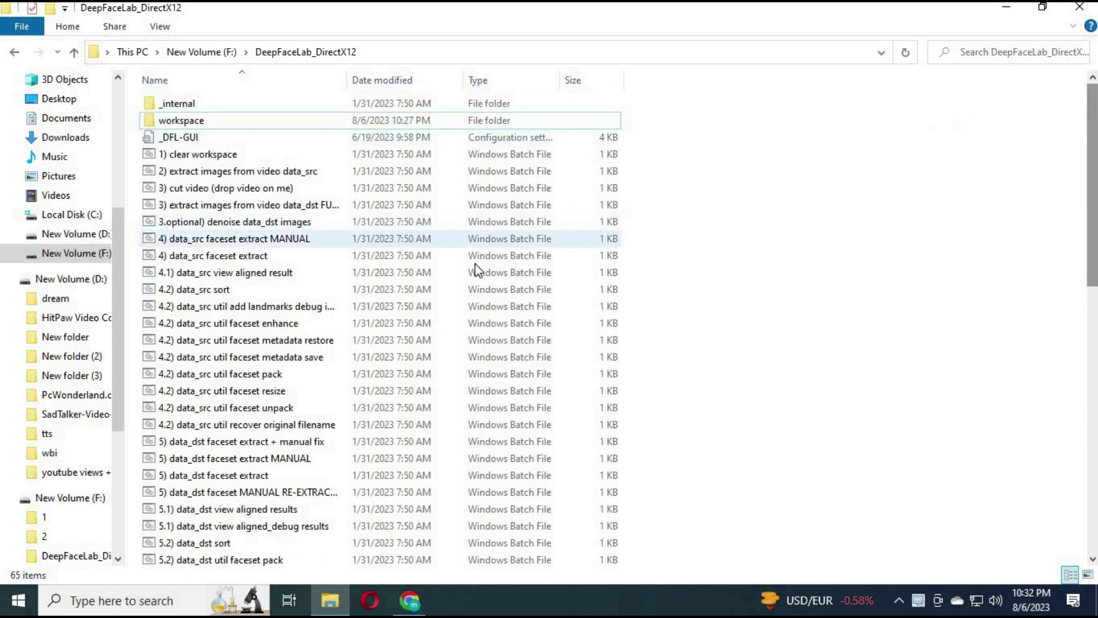
double_click(187, 119)
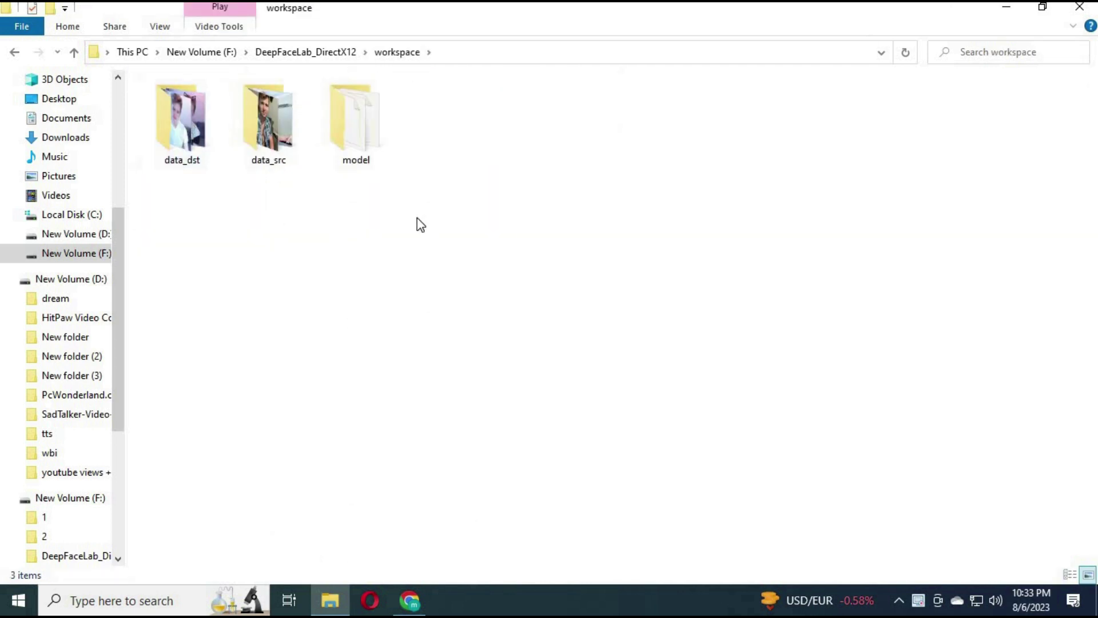
Step: Check the workspace's context menu and the data_src, data_dst and model subfolders
right_click(325, 229)
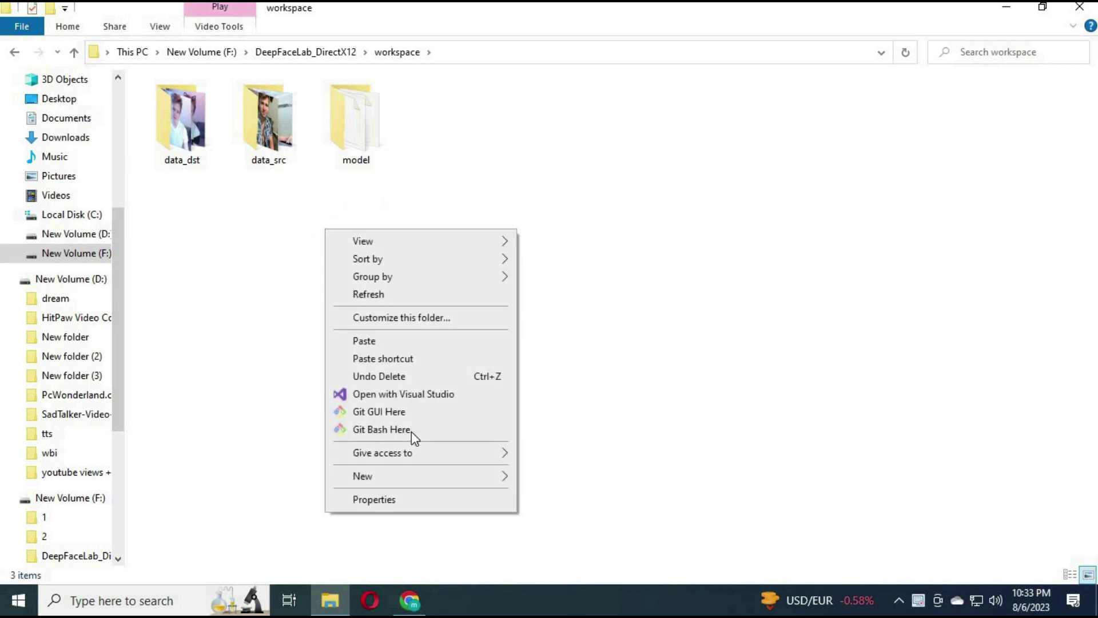
mouse_move(385, 479)
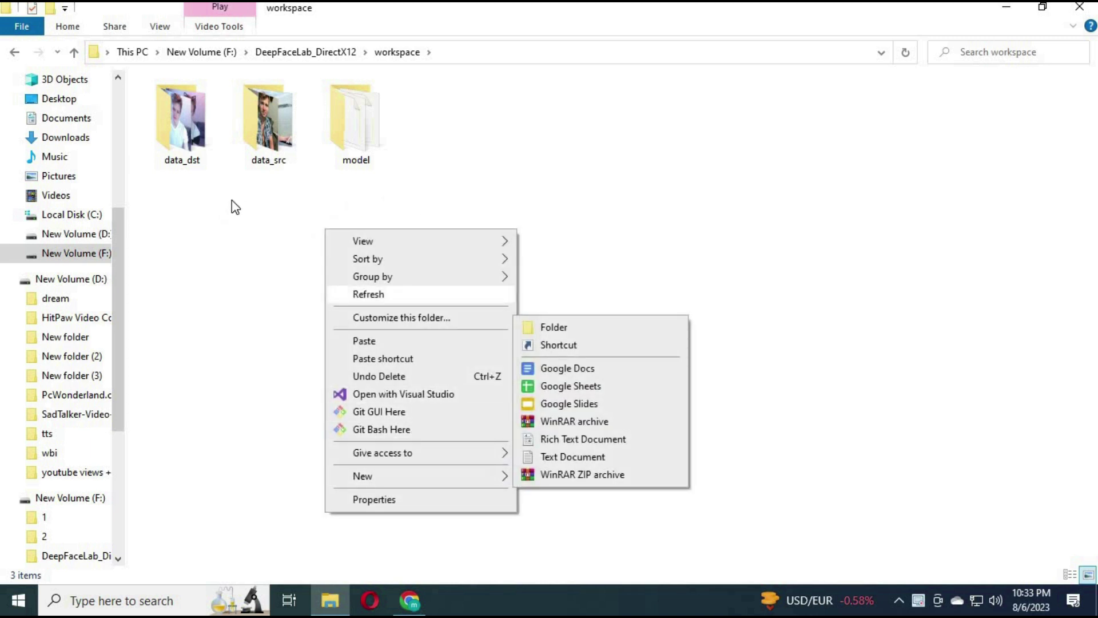
click(275, 166)
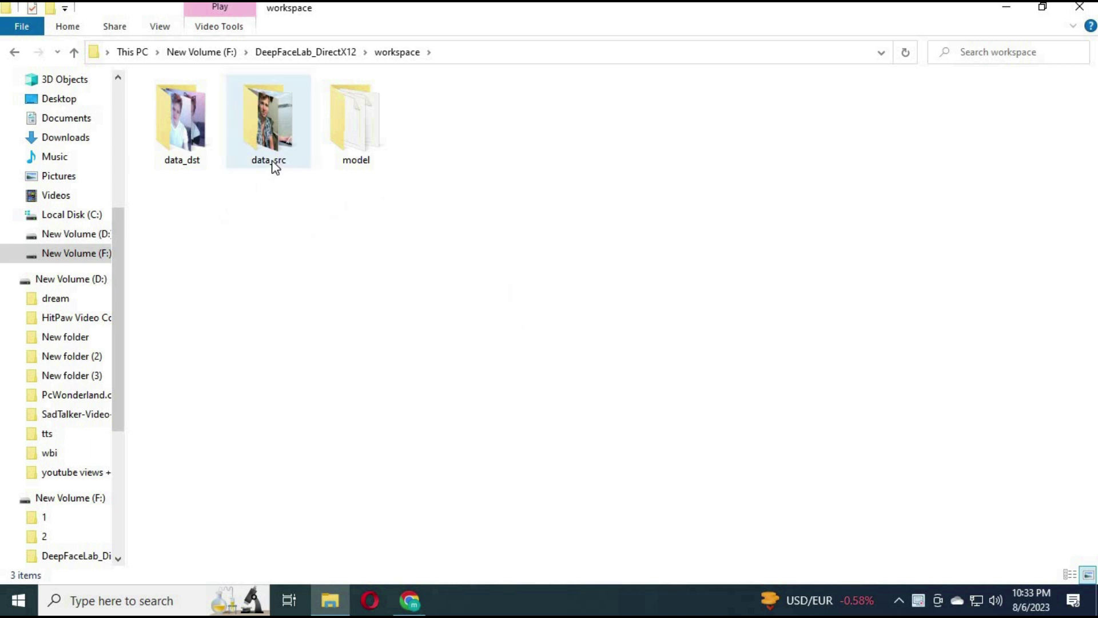
click(183, 167)
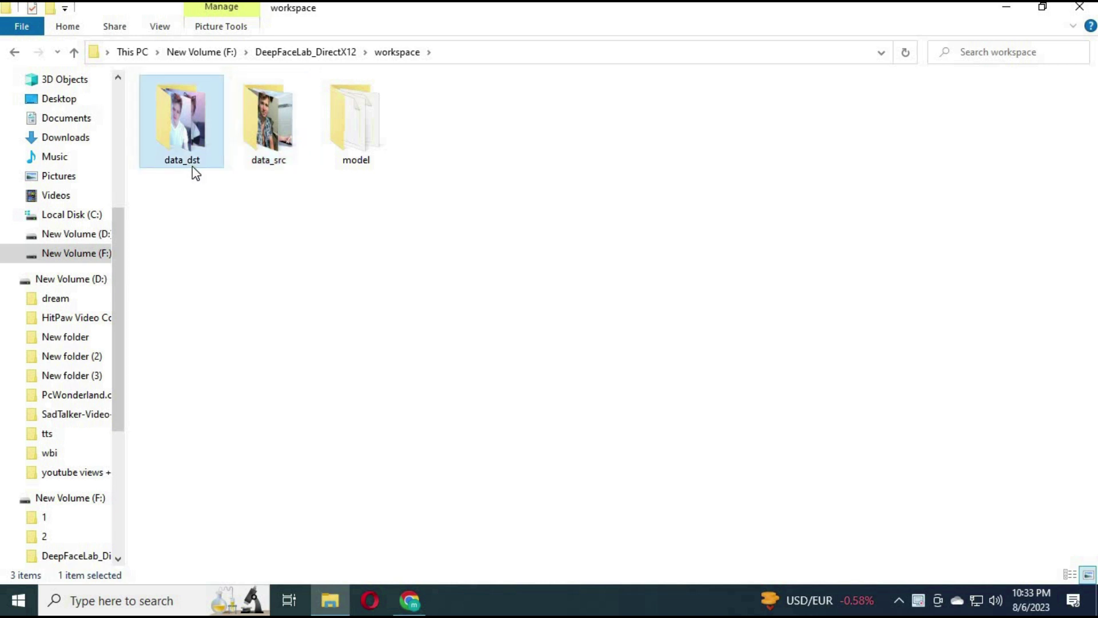
click(371, 170)
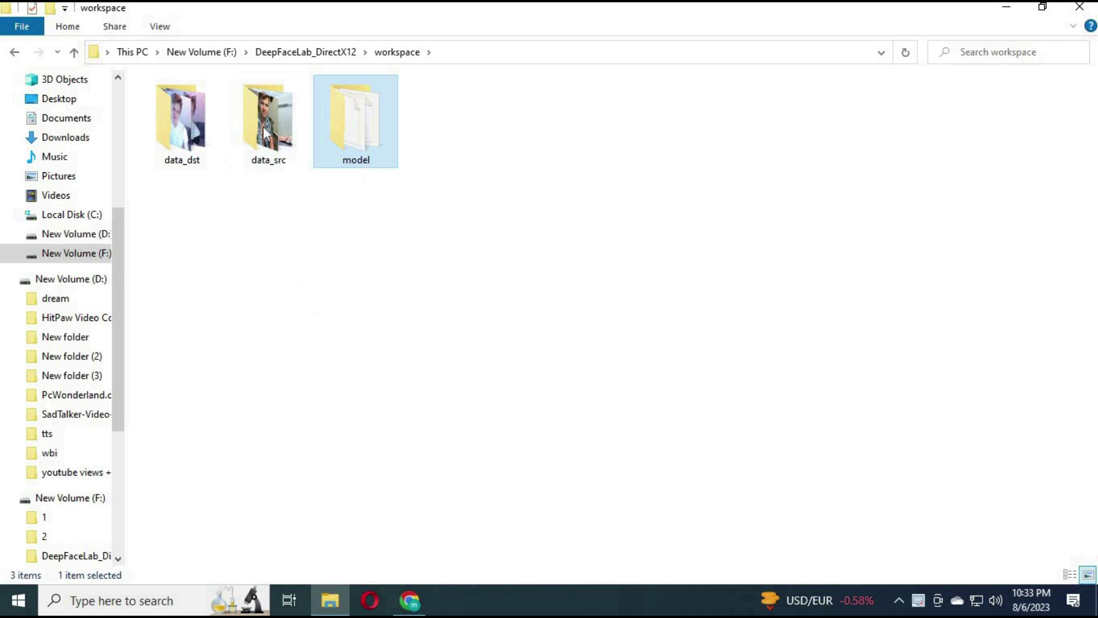
click(261, 159)
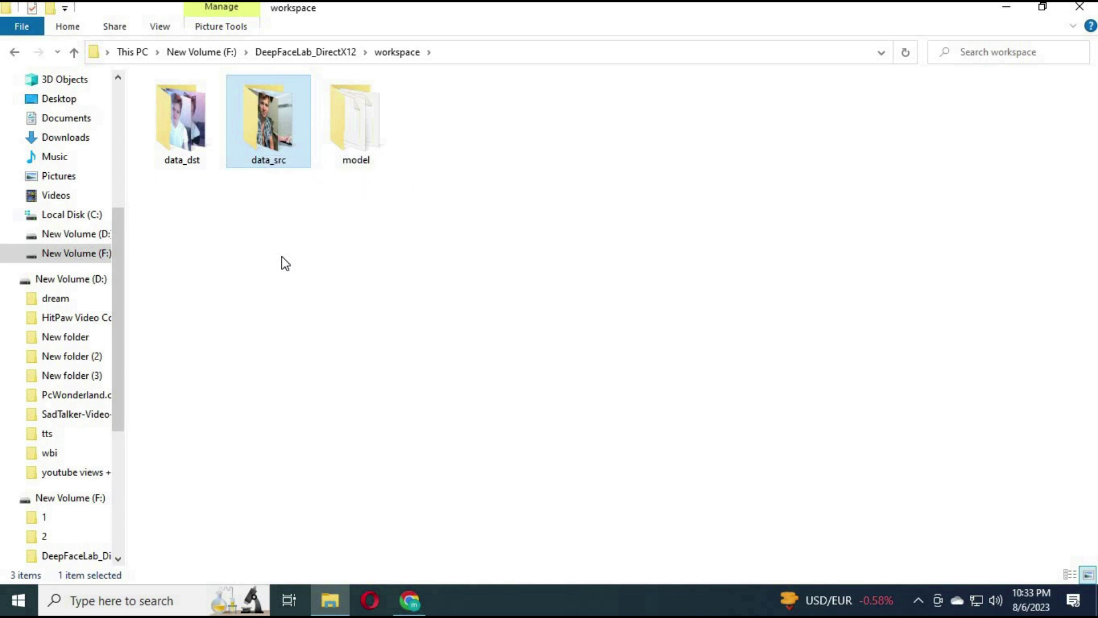
Step: In data_src, rename the water photo to 00001 and 2021-12-03_10h03_00 to 00002
double_click(271, 139)
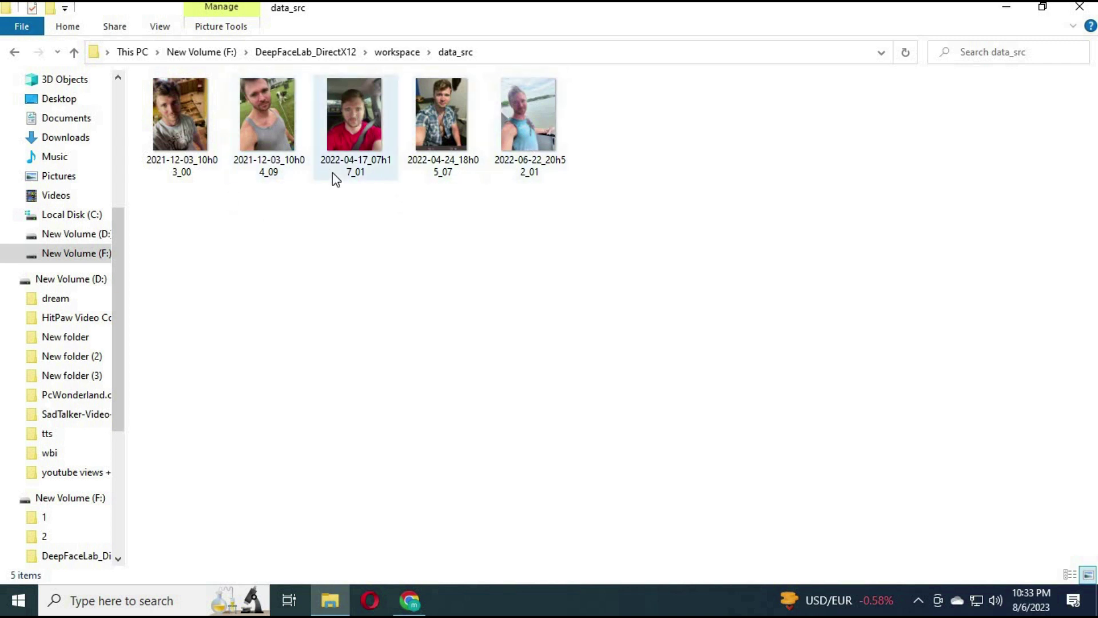
click(535, 174)
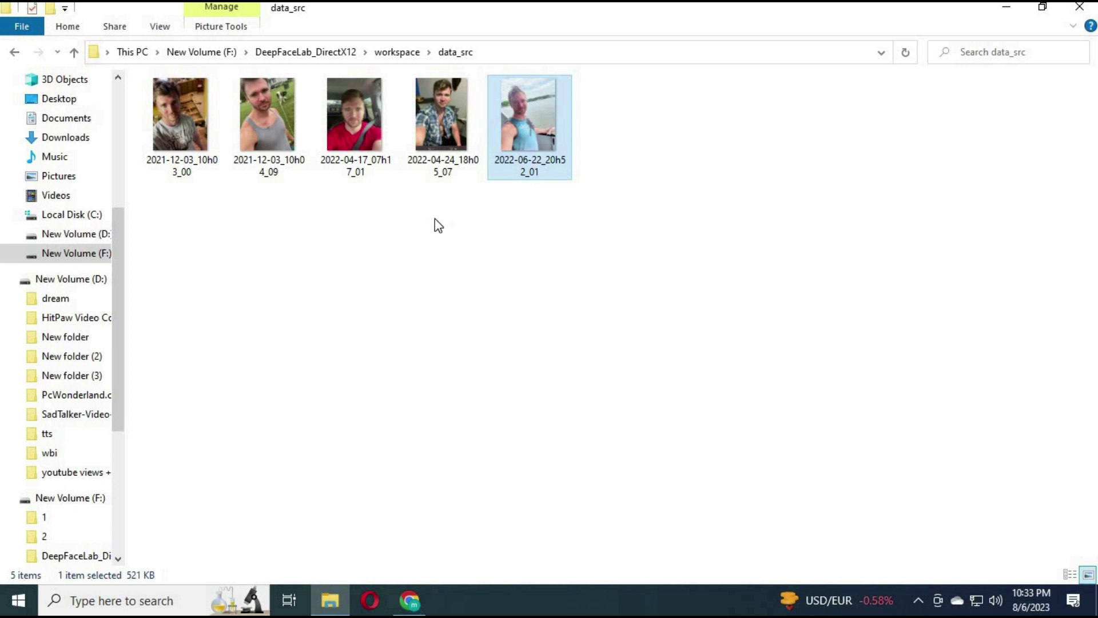
key(F2)
text(00)
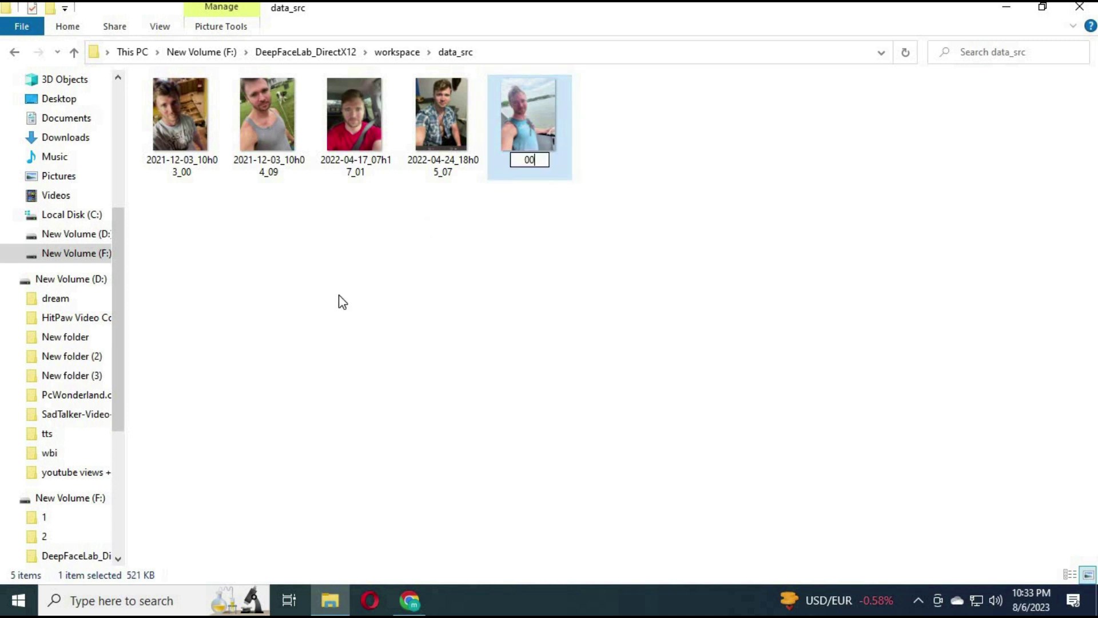
text(001)
click(343, 302)
click(268, 171)
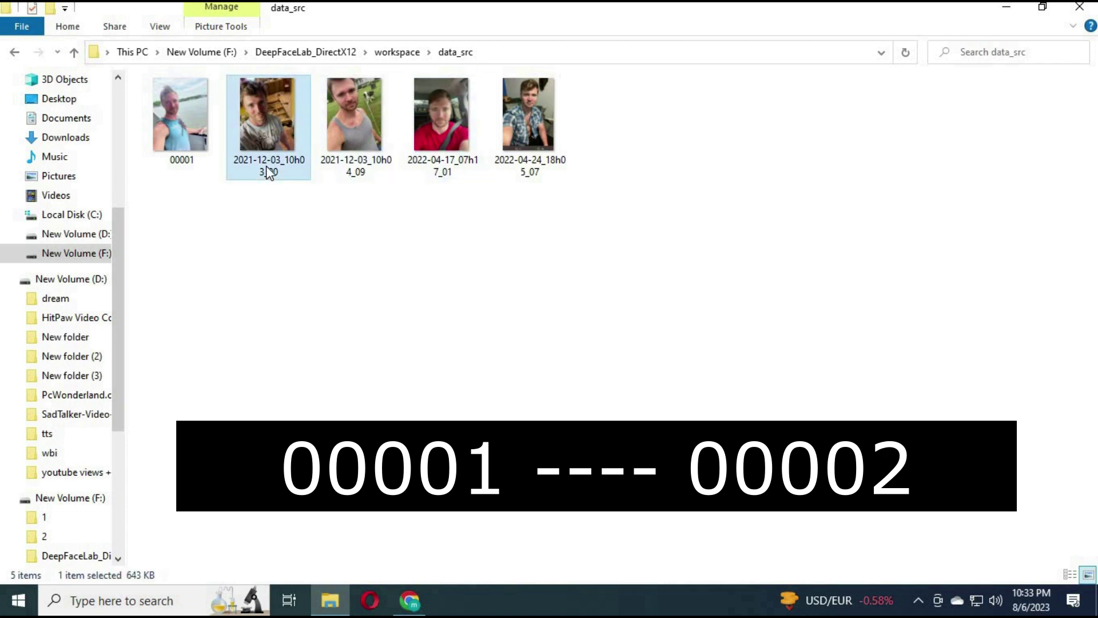
double_click(269, 171)
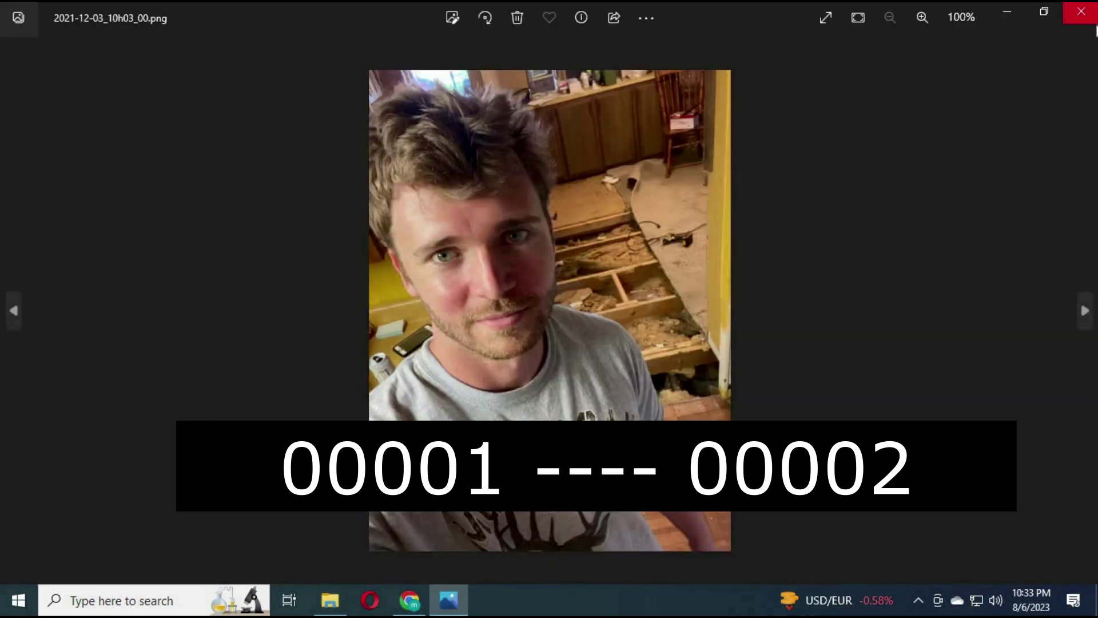
click(1081, 11)
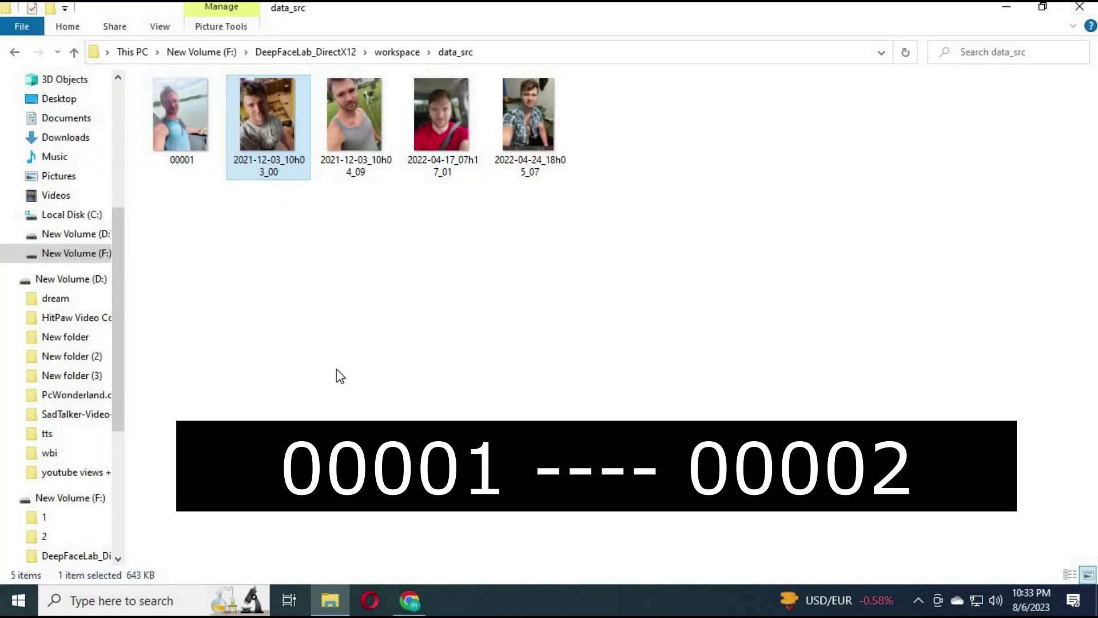
key(F2)
text(000)
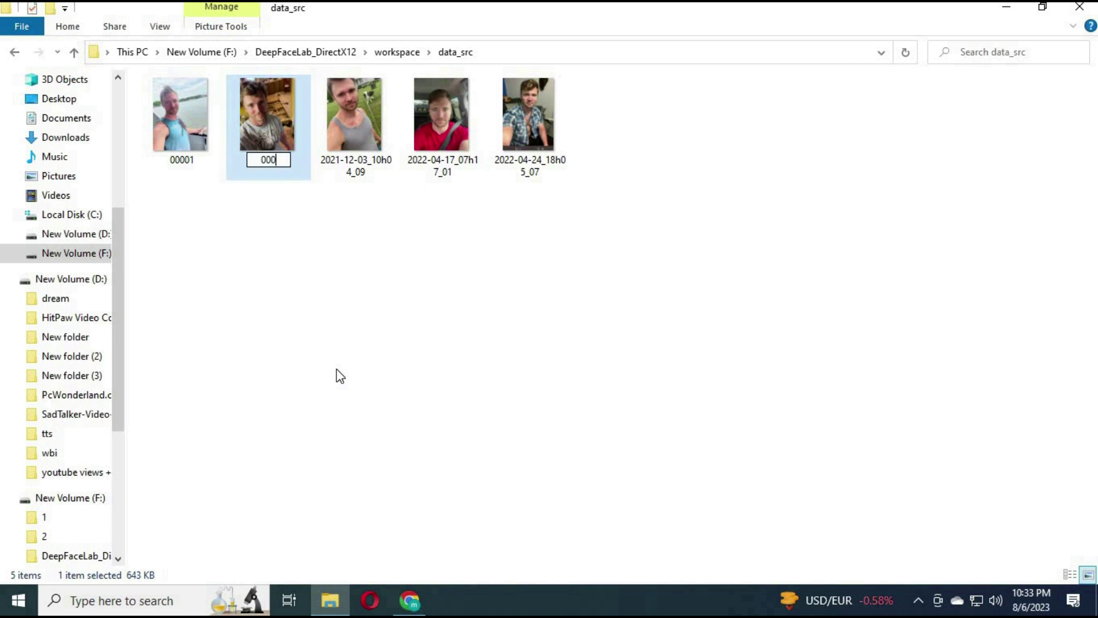
text(02)
click(353, 158)
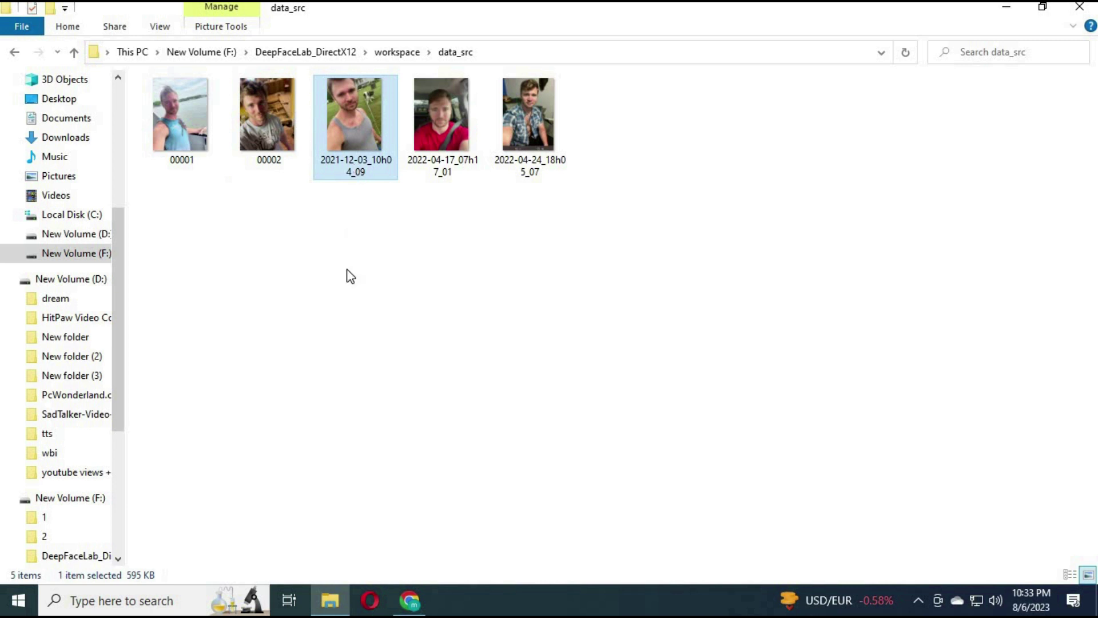
Step: Rename the remaining three photos to 00003, 00004 and 00005, then return to workspace
key(F2)
text(0000)
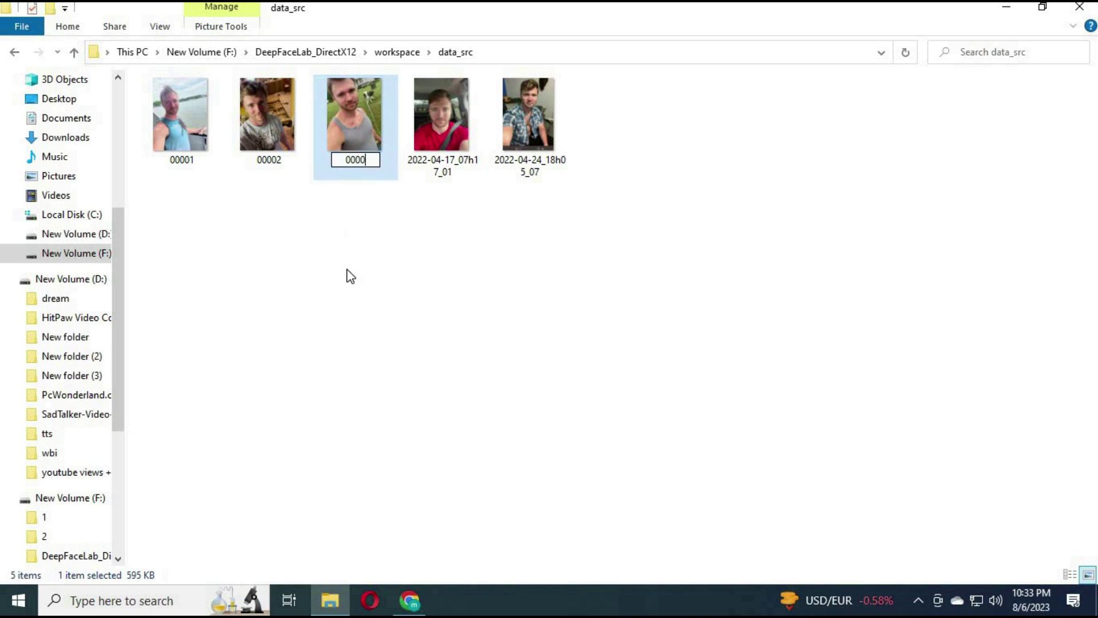
text(3)
key(Return)
click(467, 241)
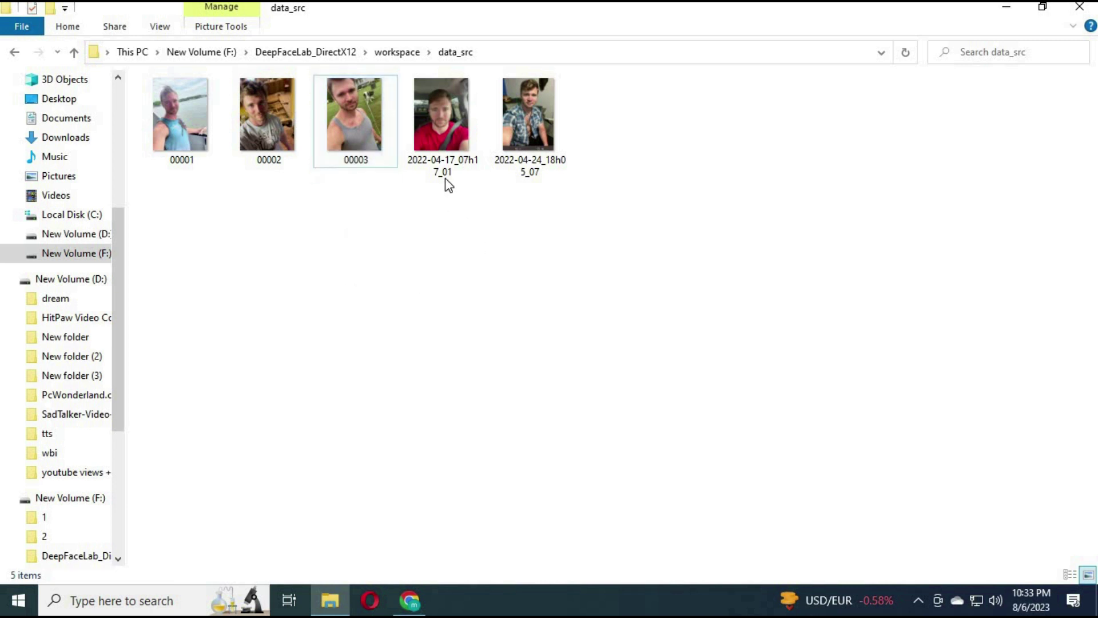
click(446, 169)
key(F2)
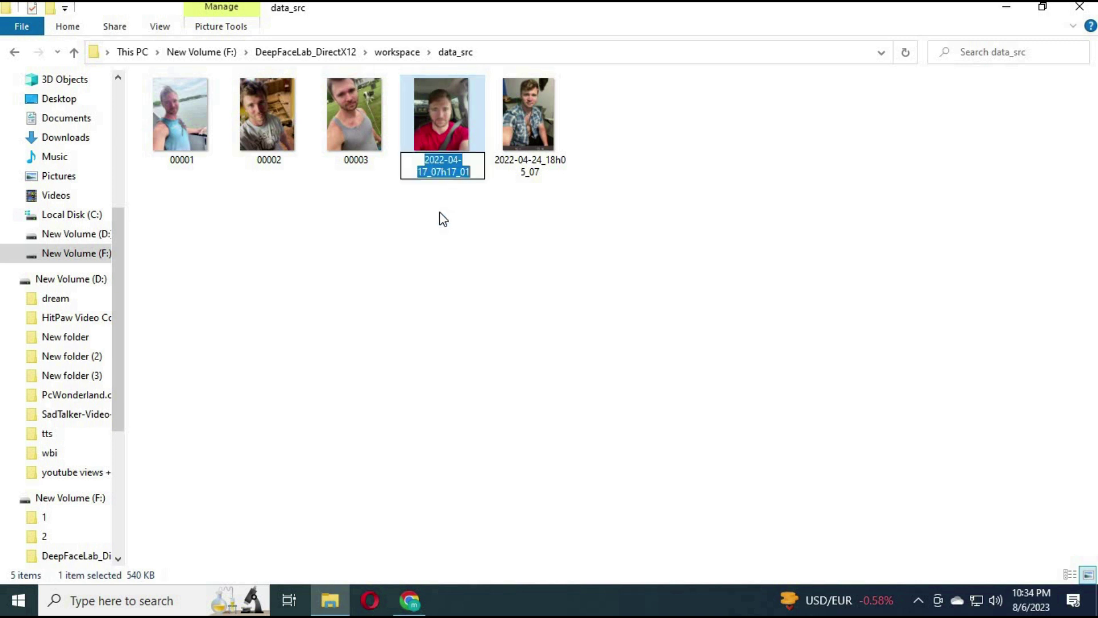
text(0000)
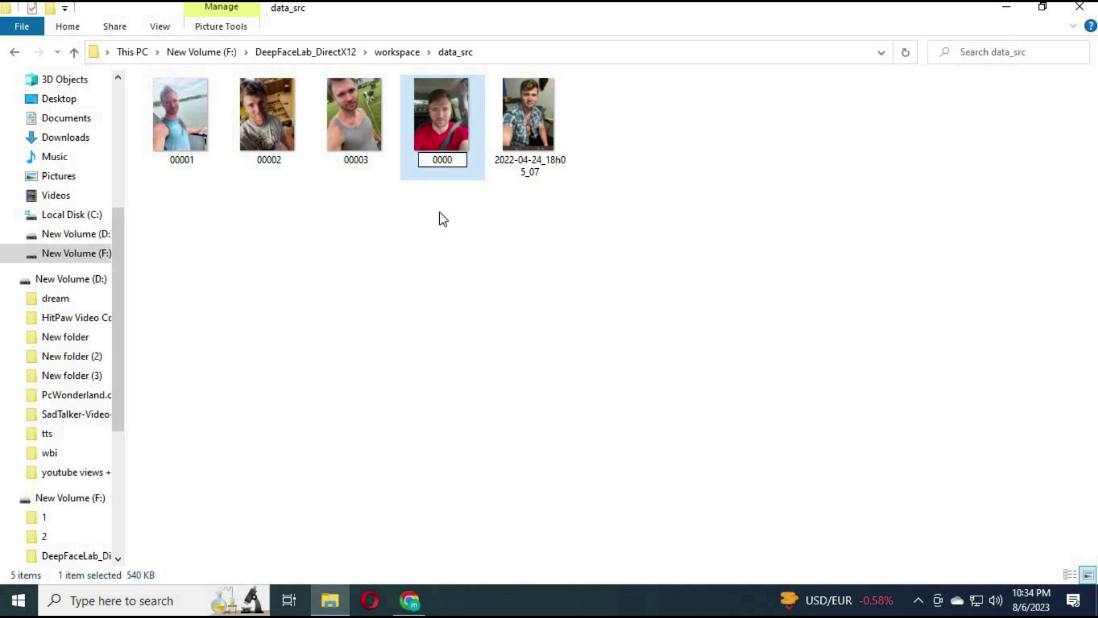
text(4)
click(541, 169)
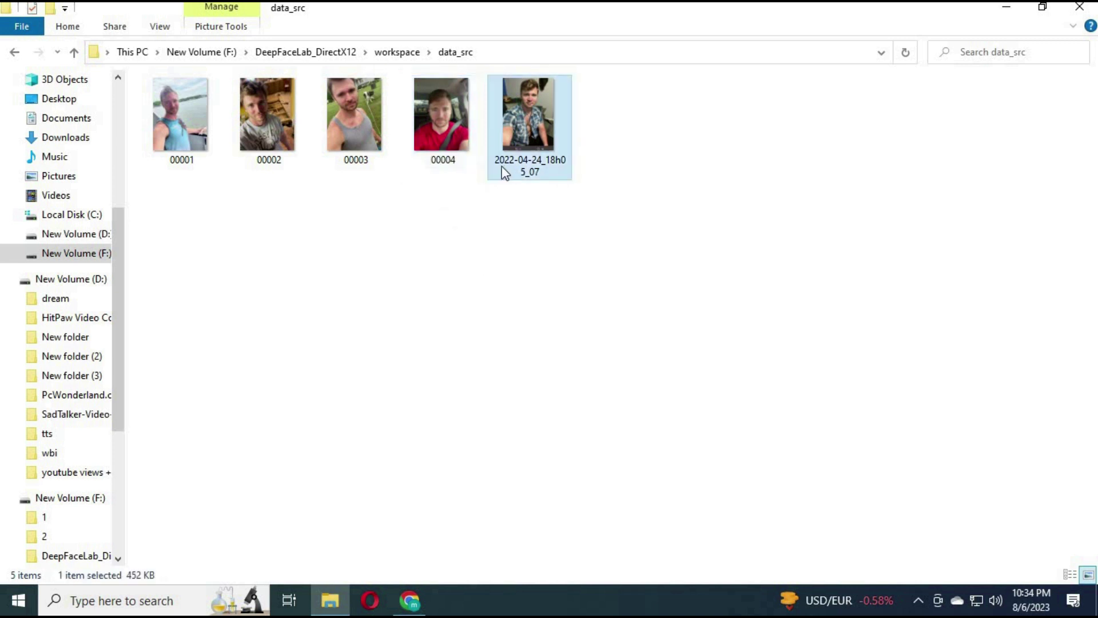
click(532, 175)
text(00005)
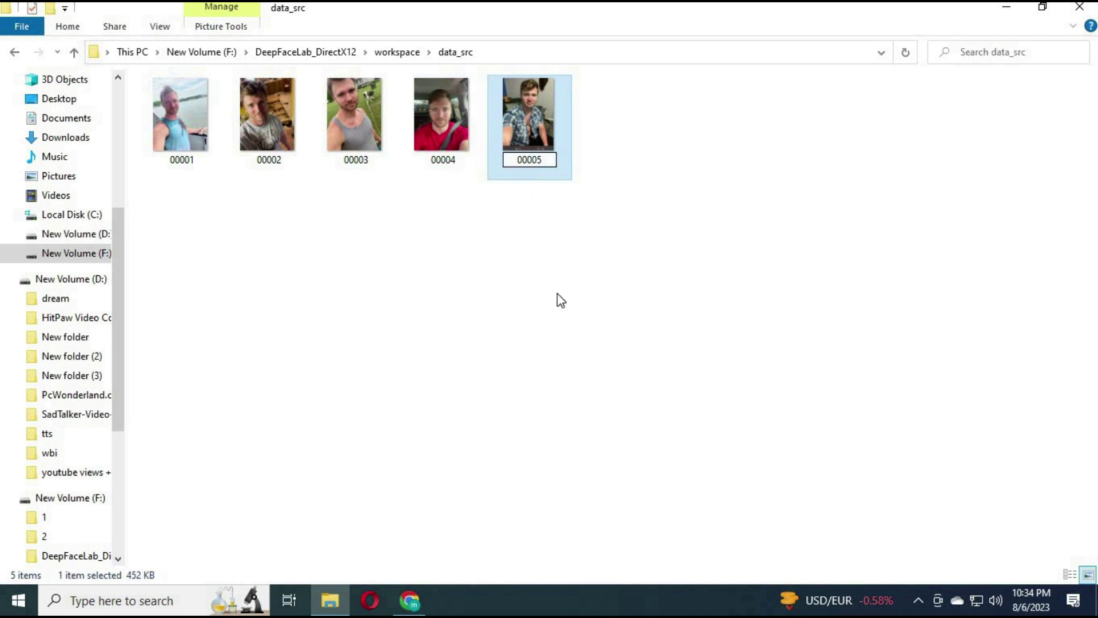
click(559, 300)
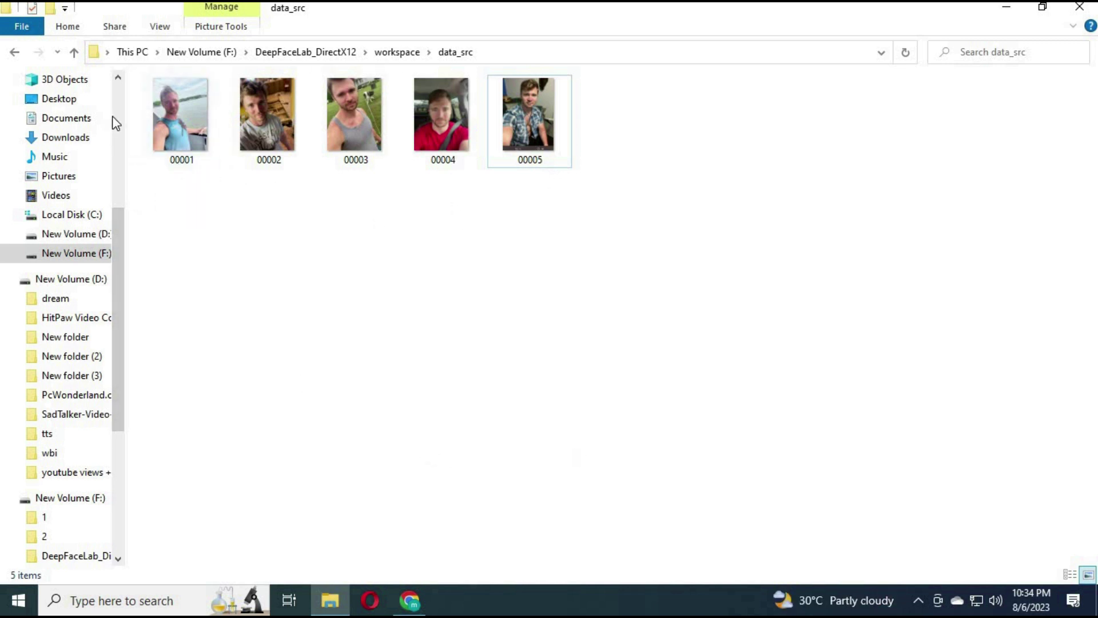
click(75, 52)
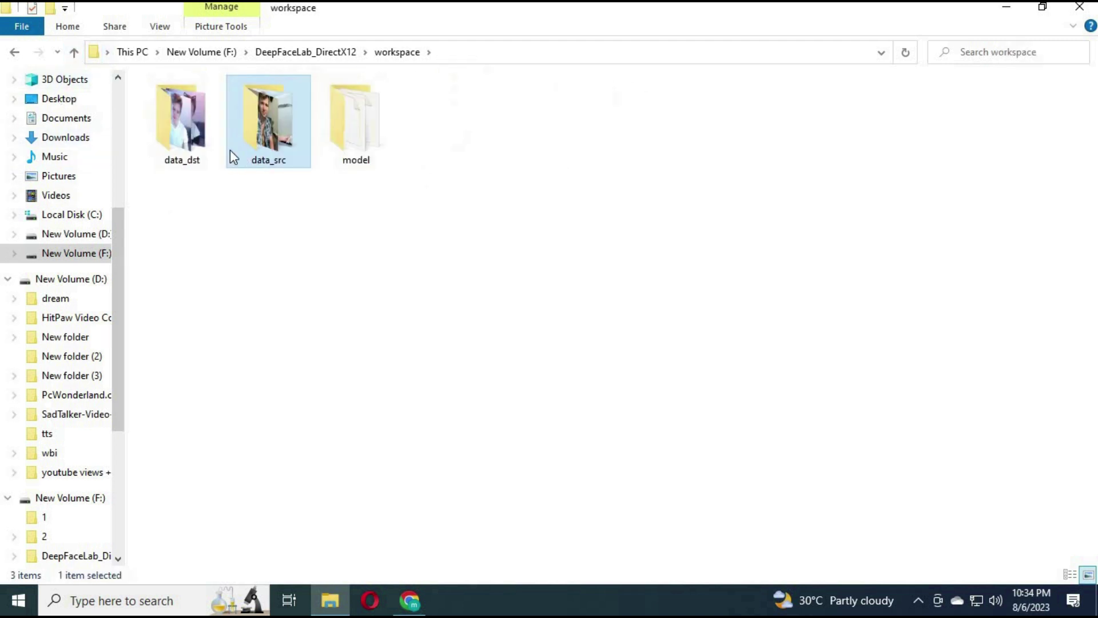
Step: In data_dst, rename the first image to 00001 and D4-nWjXW4AAWxH4 to 00002
double_click(186, 142)
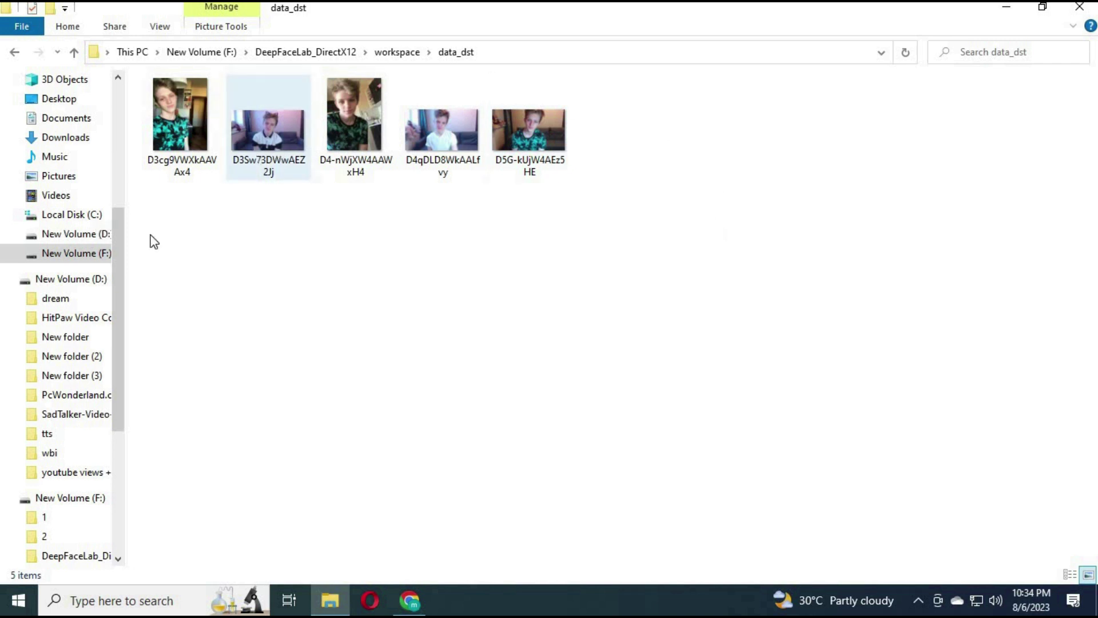
click(186, 177)
click(183, 159)
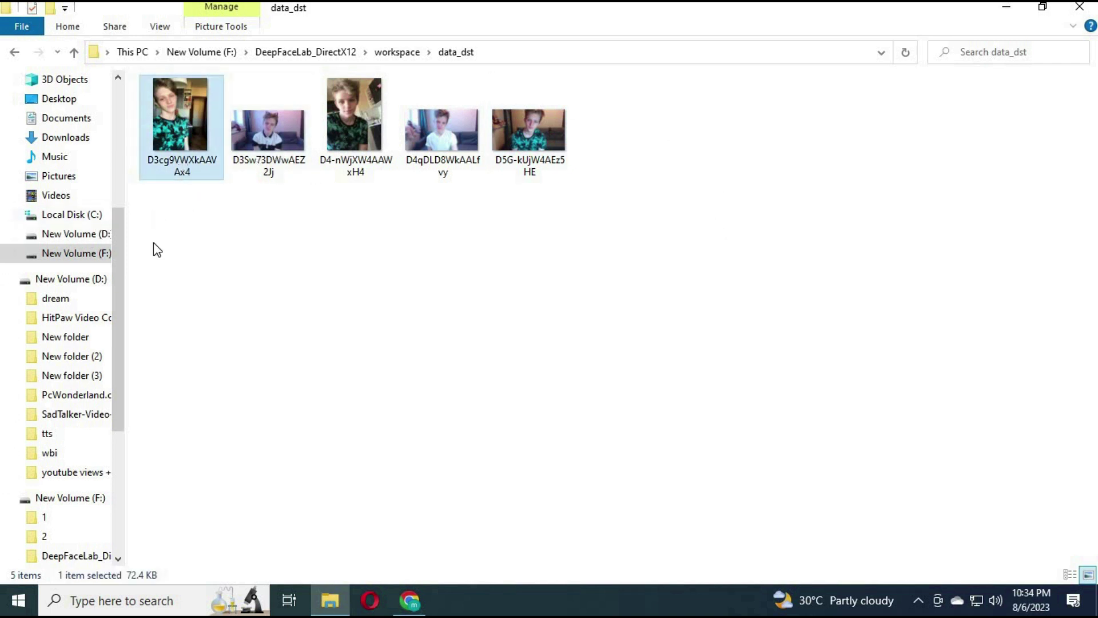
text(00)
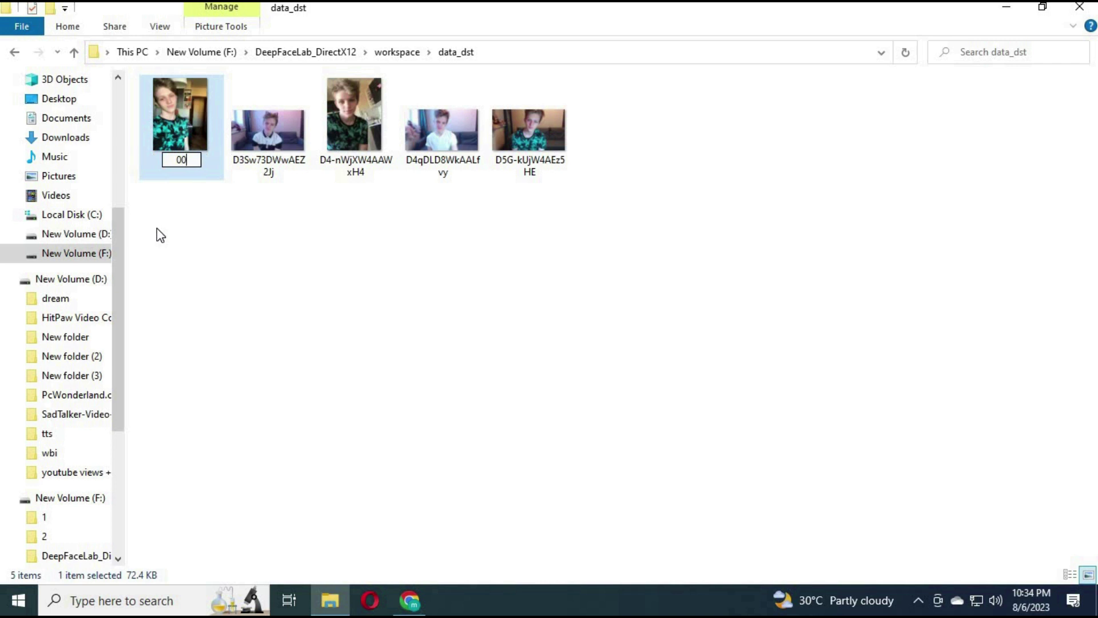
text(001)
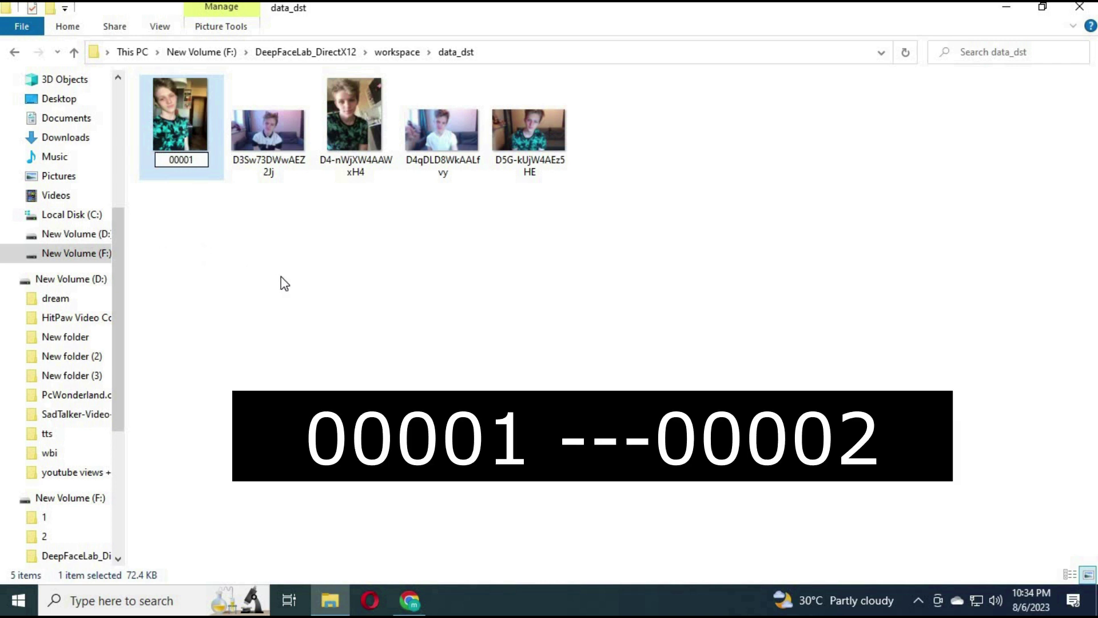
click(280, 282)
click(364, 172)
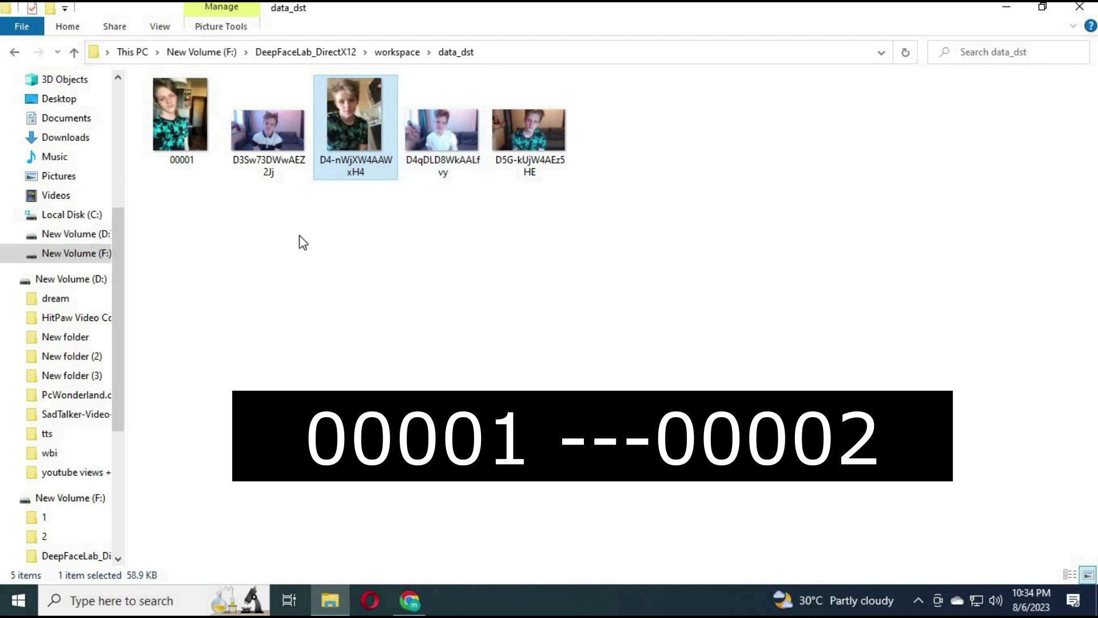
key(F2)
text(00)
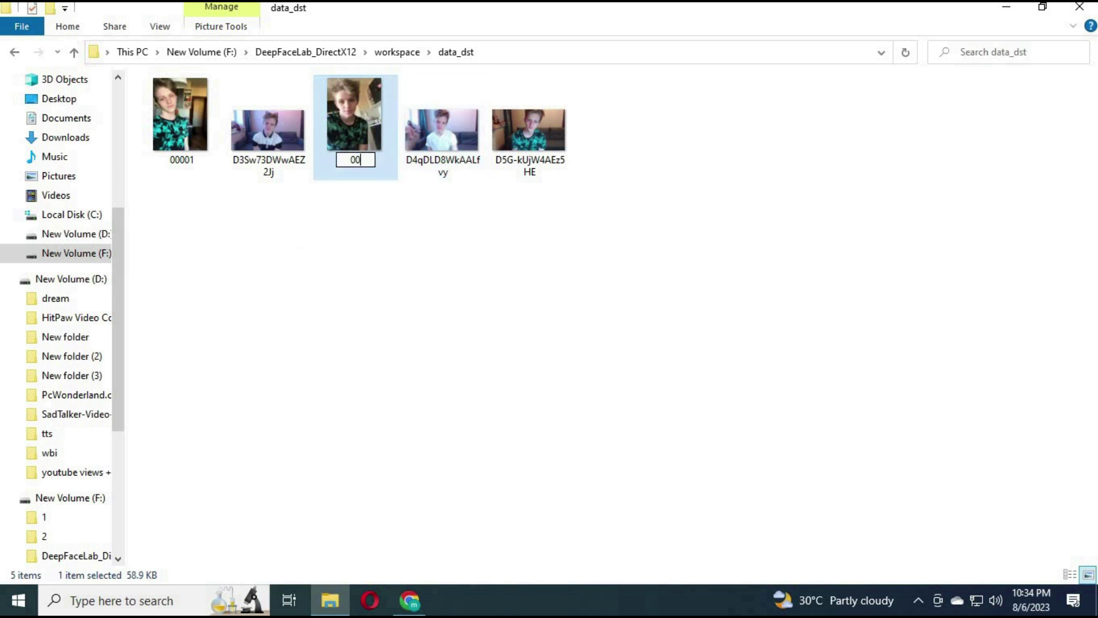
text(002)
key(Return)
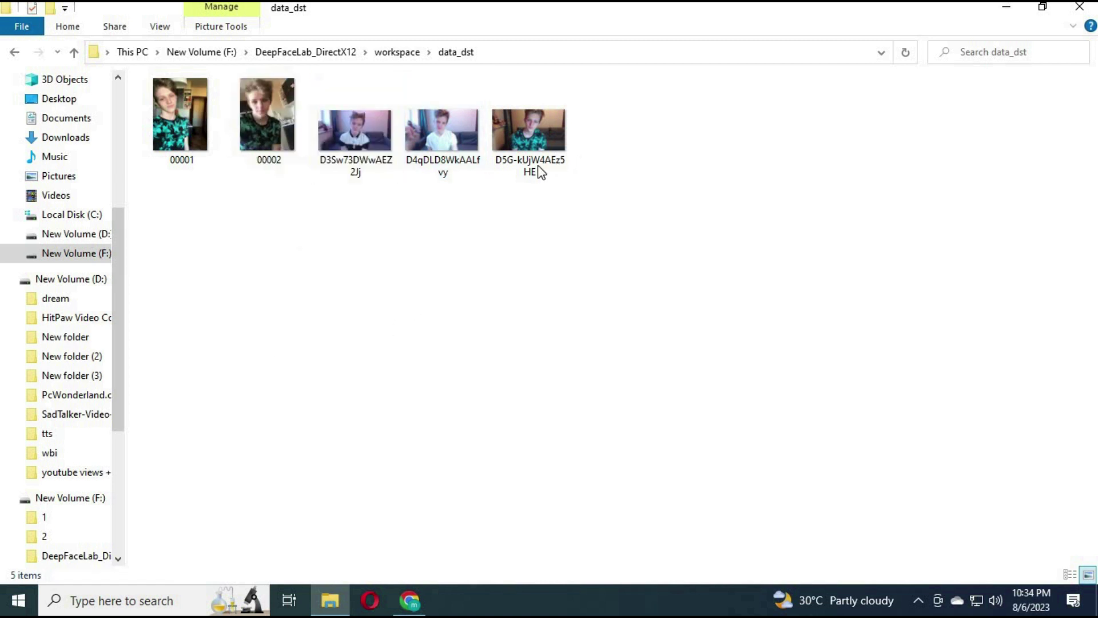
Step: Rename D5G-kUjW4AEz5HE, D3Sw73DWwAEZ2Jj and D4qDLD8WkAALfvy to 00003, 00004 and 00005
click(538, 172)
key(F2)
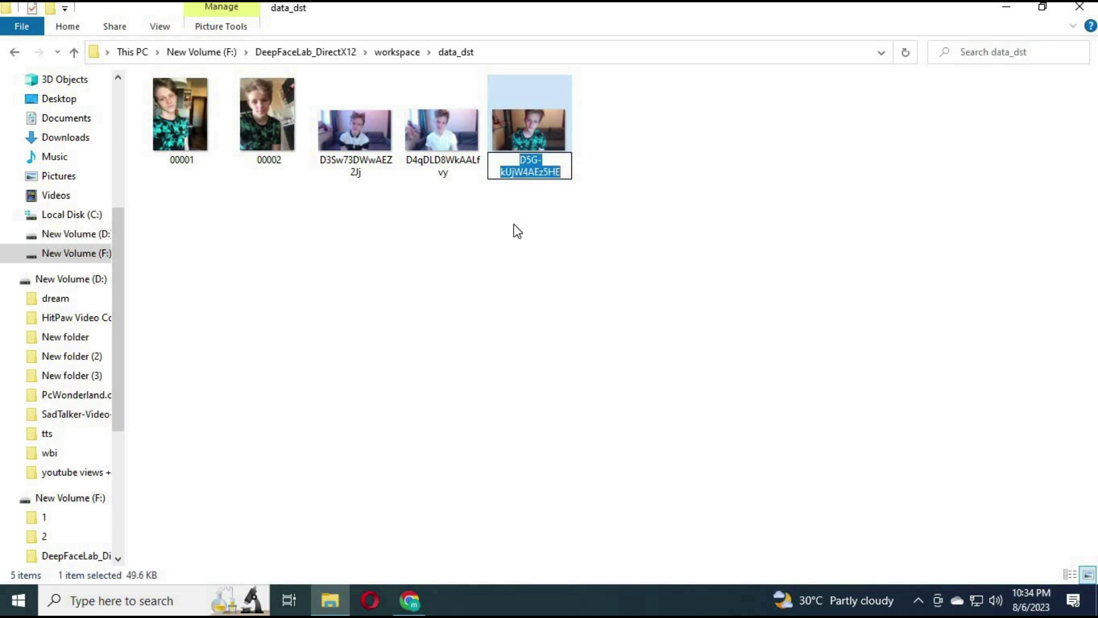
text(0000)
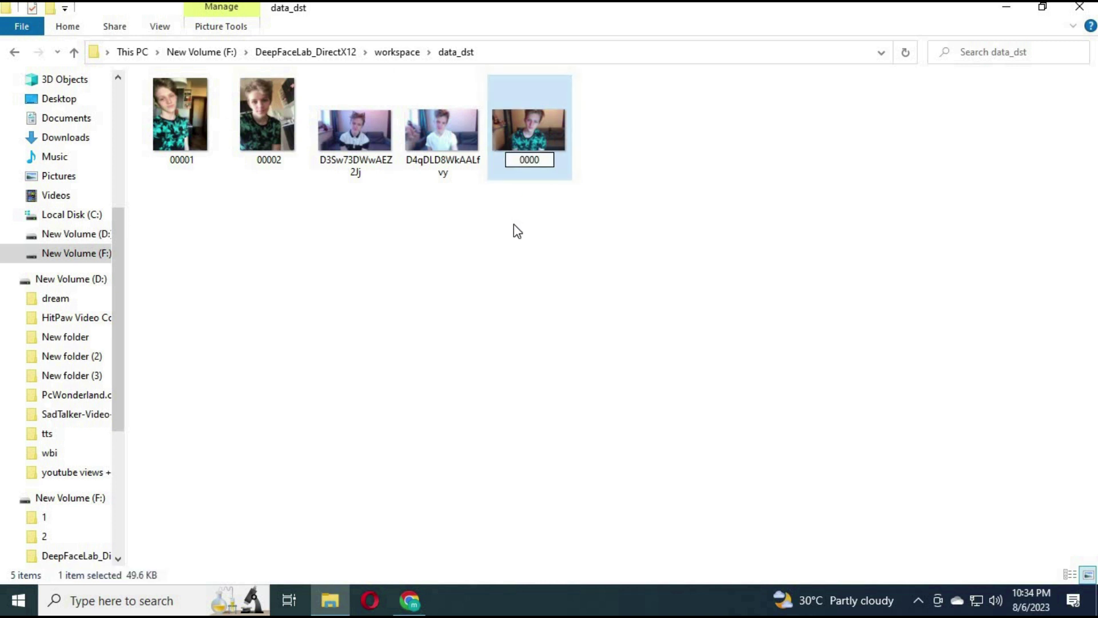
text(3)
key(Return)
click(448, 173)
click(446, 170)
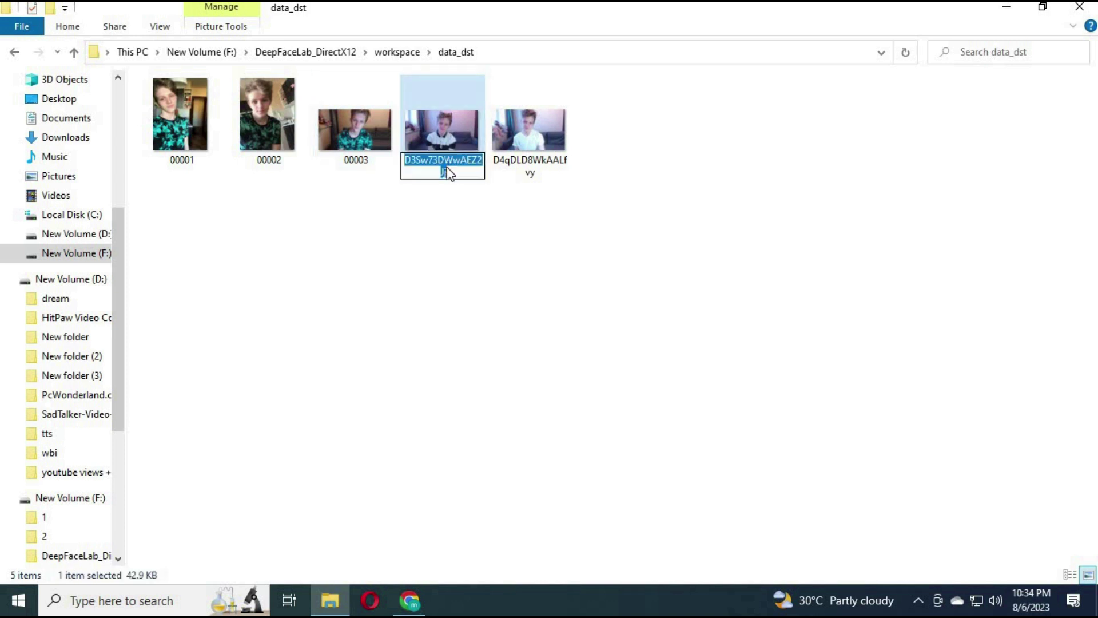
text(00004)
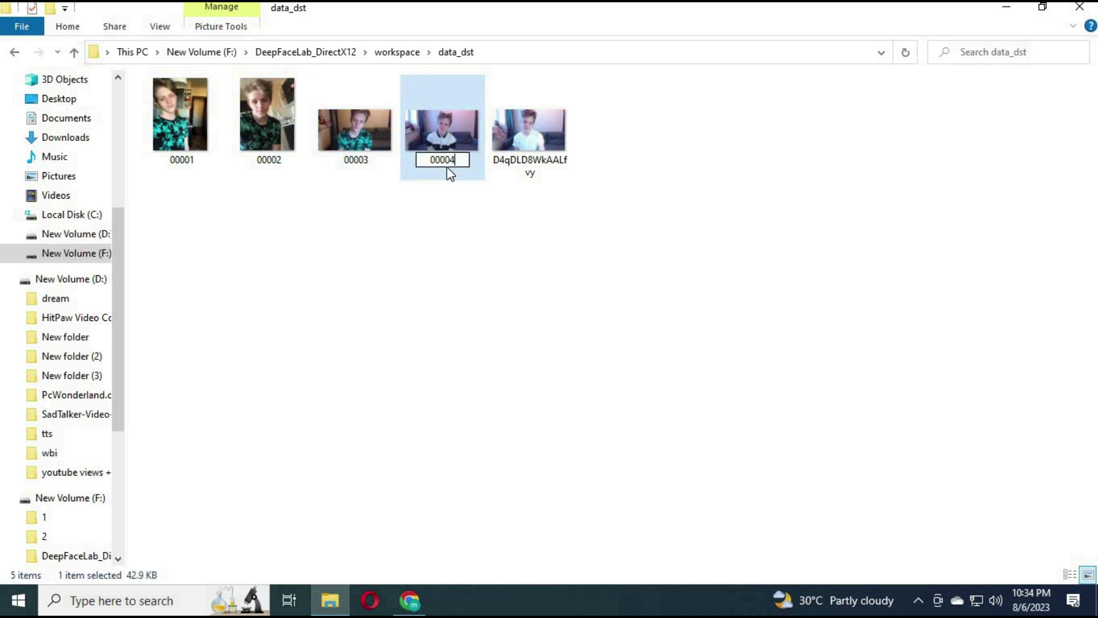
click(473, 262)
click(509, 166)
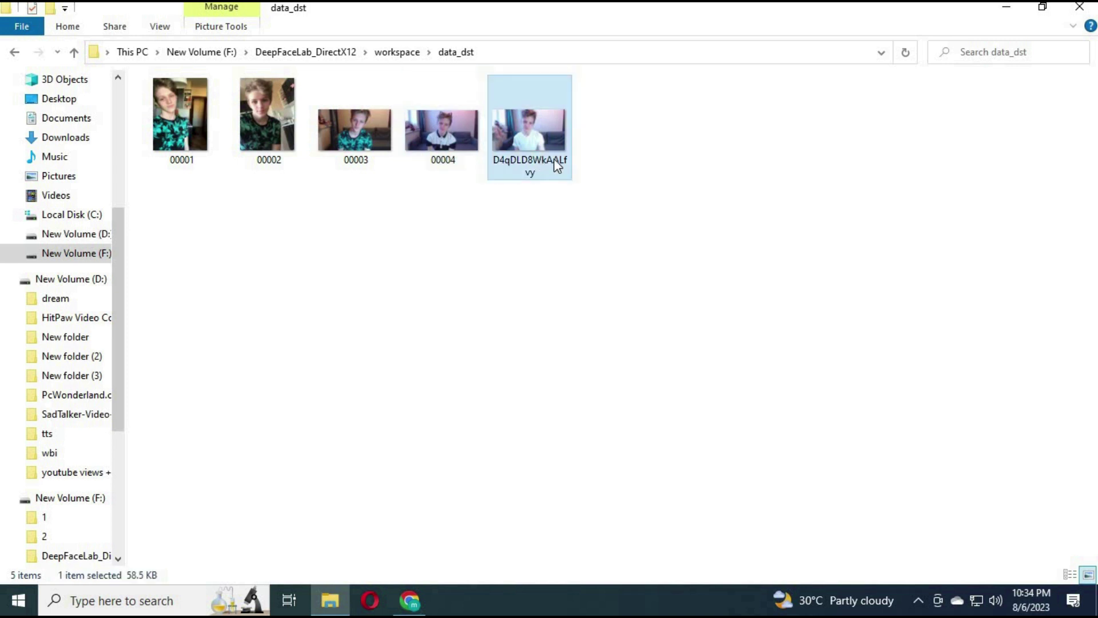
key(F2)
text(00005)
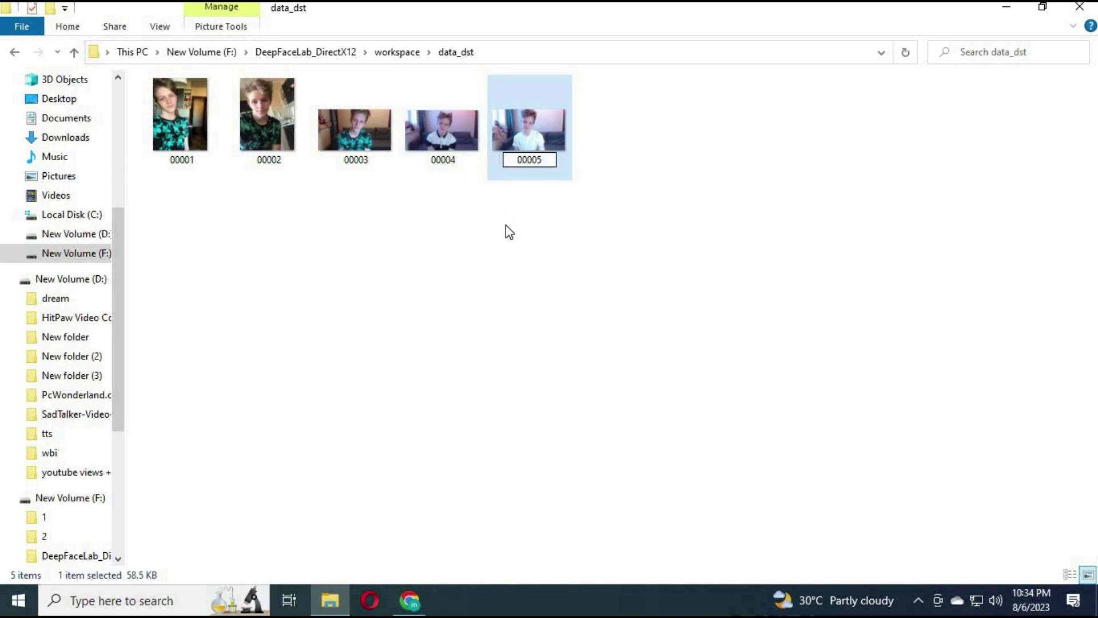
click(507, 229)
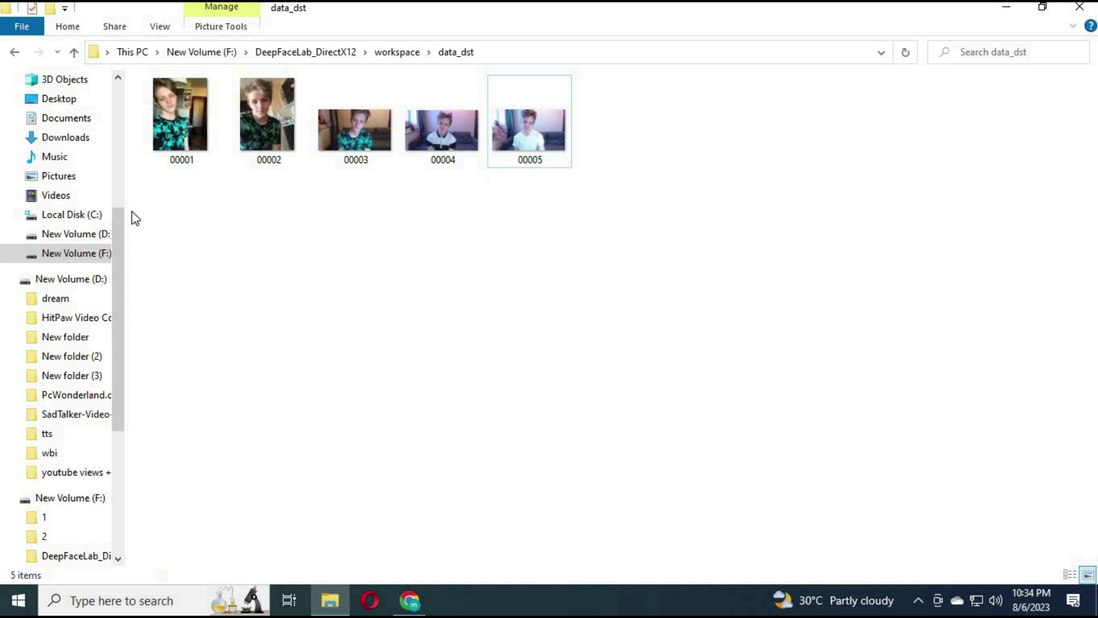
Step: Return to DeepFaceLab_DirectX12 and scroll to the 4) data_src faceset extract script
click(75, 51)
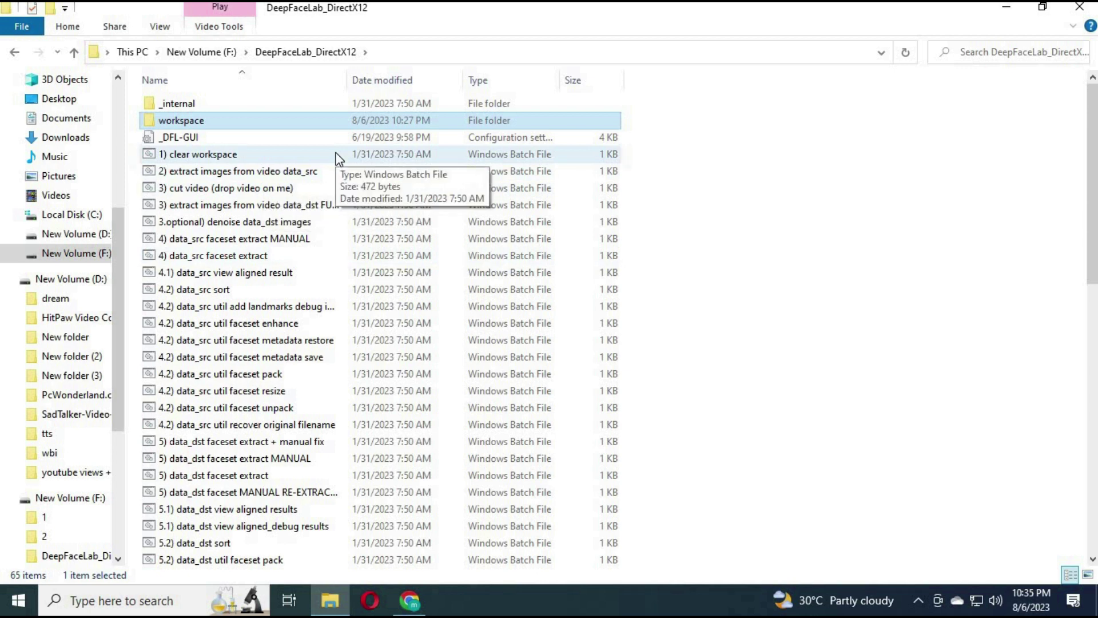
scroll(337, 158, down, 2)
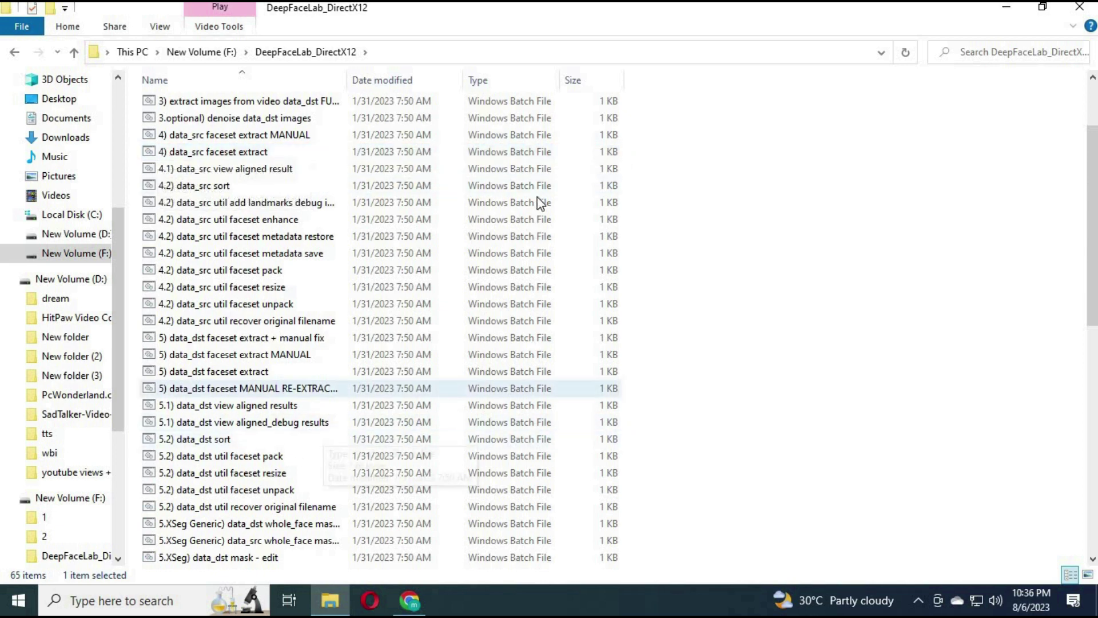
mouse_move(1094, 245)
mouse_down()
mouse_move(1094, 202)
mouse_move(1094, 242)
mouse_up()
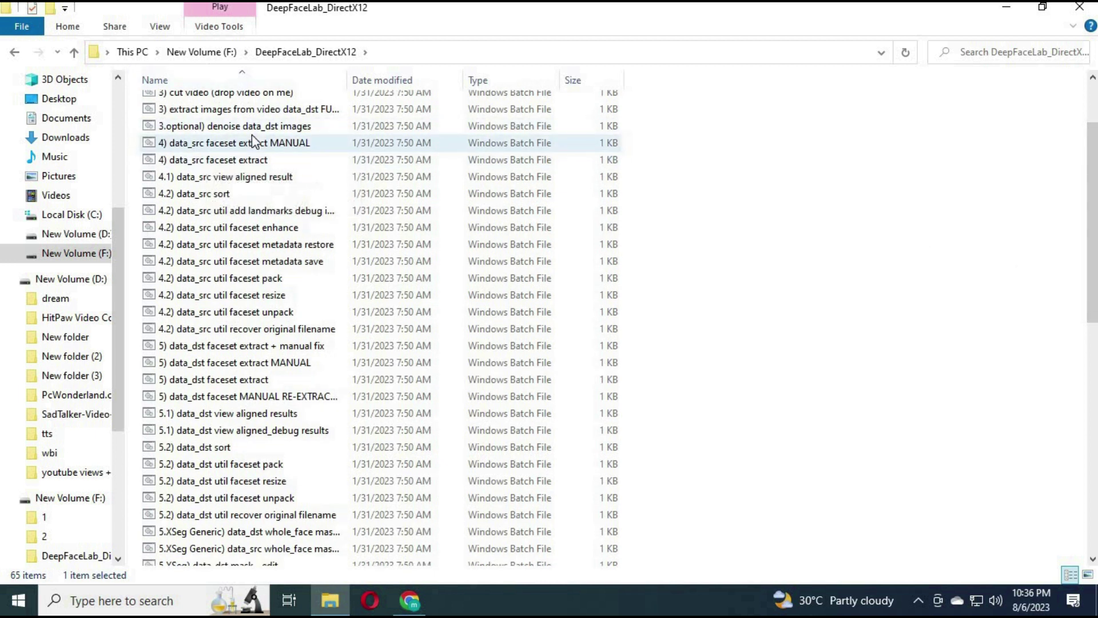
Step: Run data_src faceset extract on CPU with wf face type, 0 max faces, size 512, jpeg quality 100
double_click(204, 165)
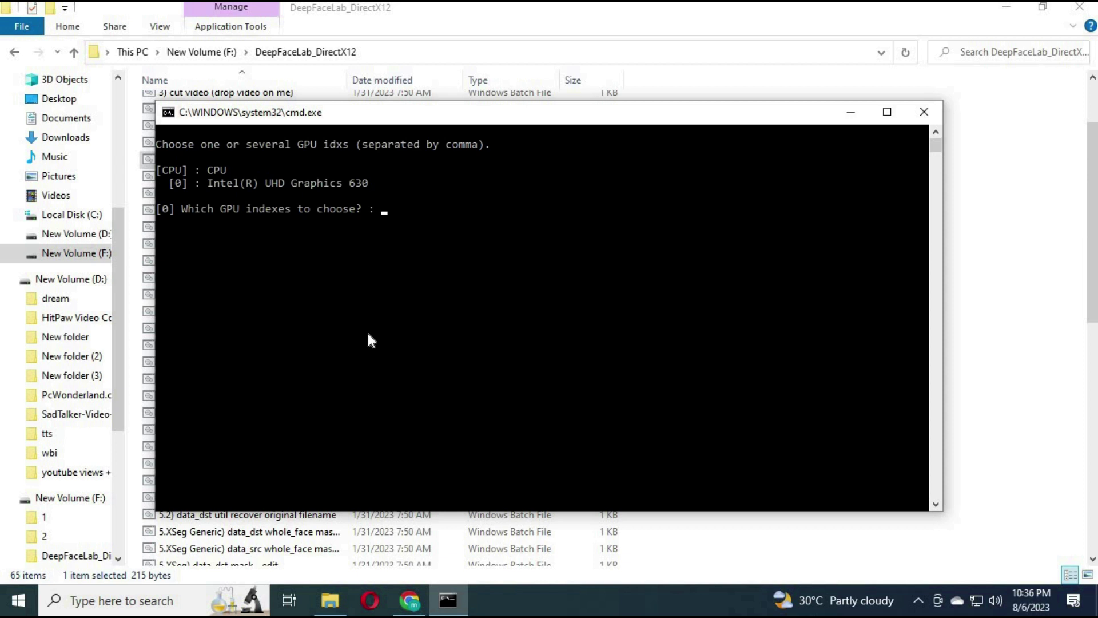
text(pu)
key(Return)
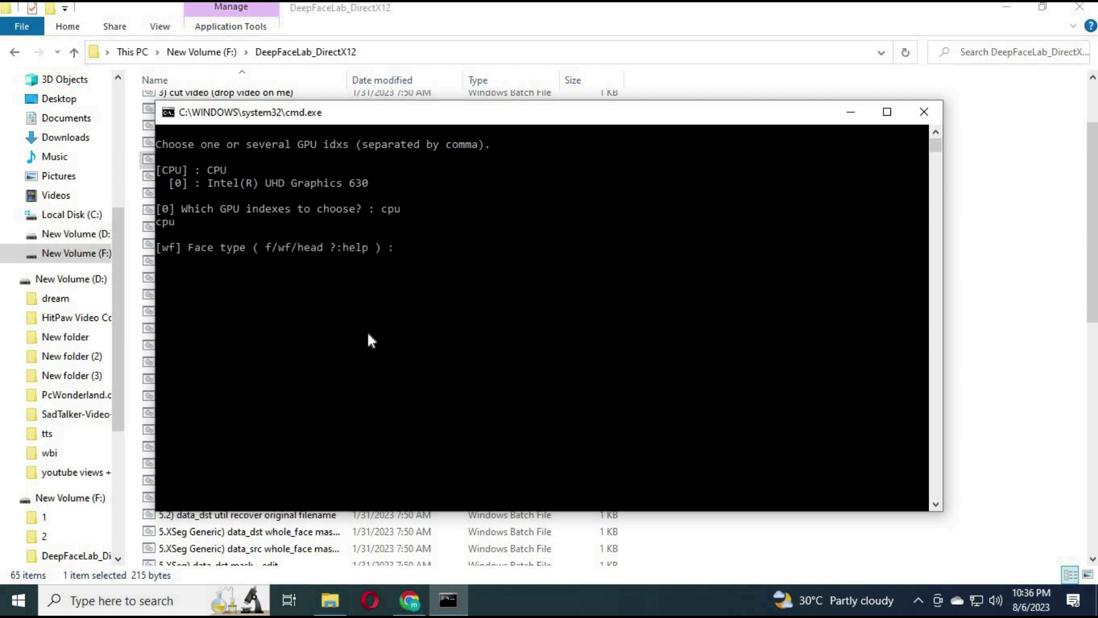
text(wf)
key(Return)
text(0)
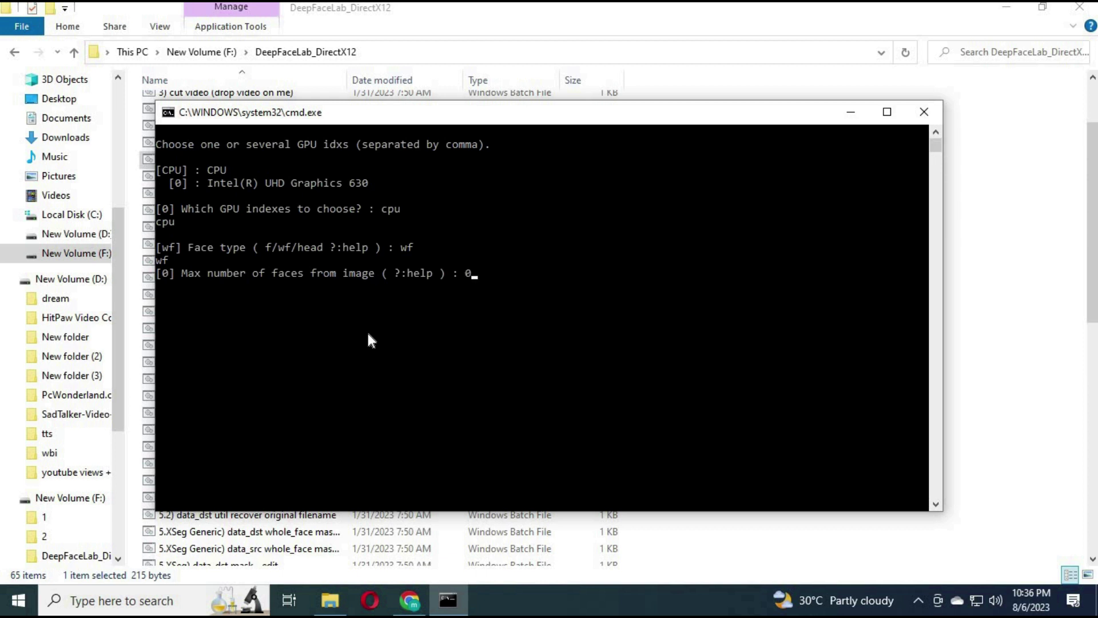
key(Return)
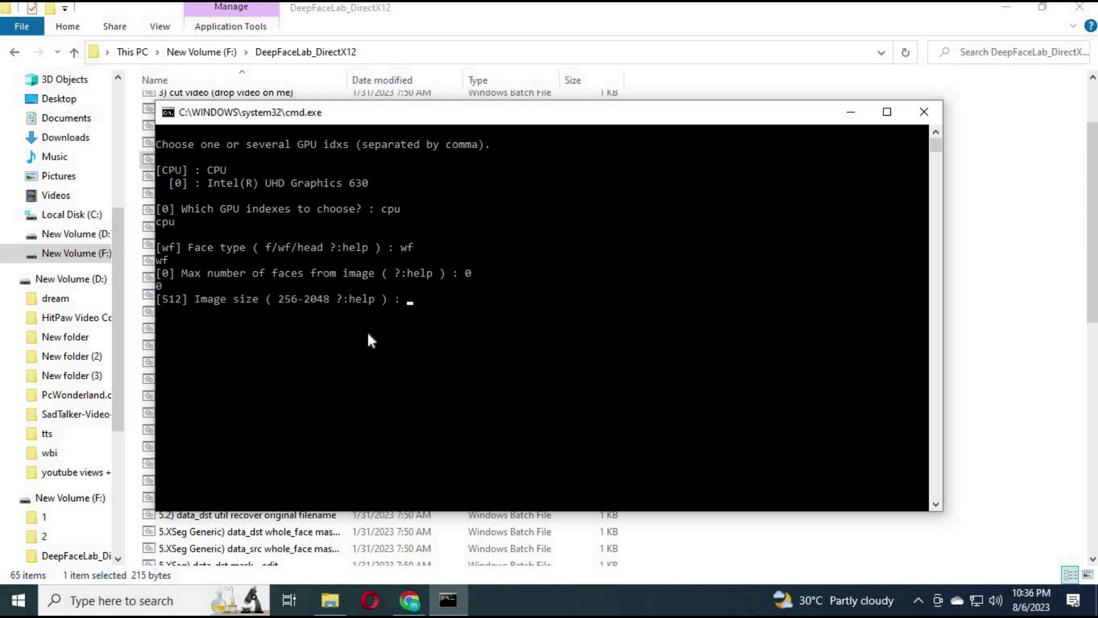
text(512)
key(Return)
text(100 ?:help ) : 100)
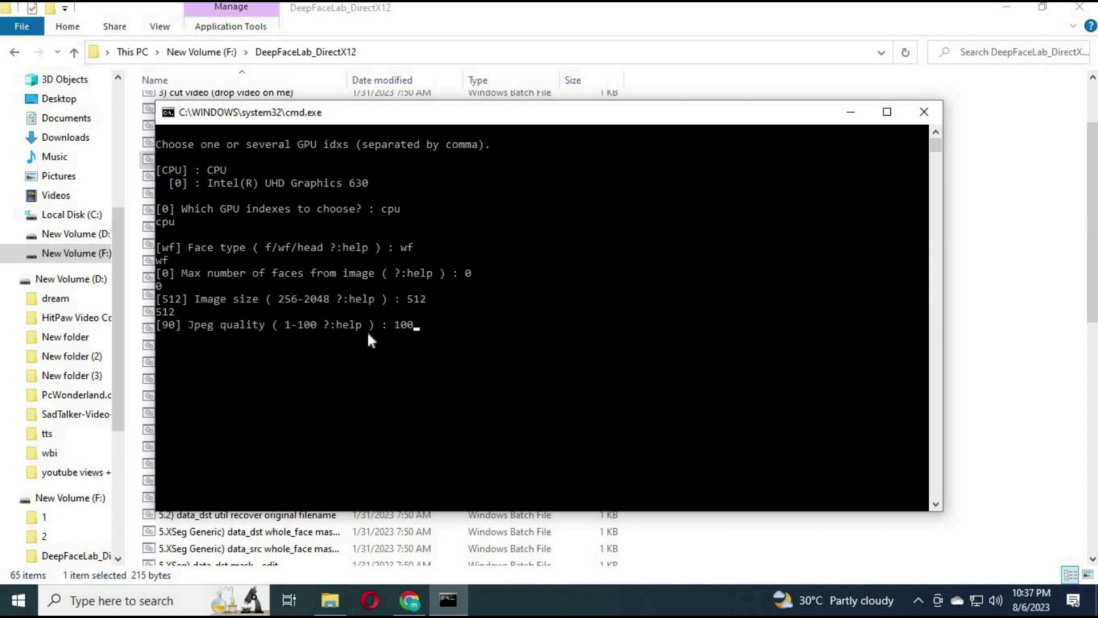
key(Return)
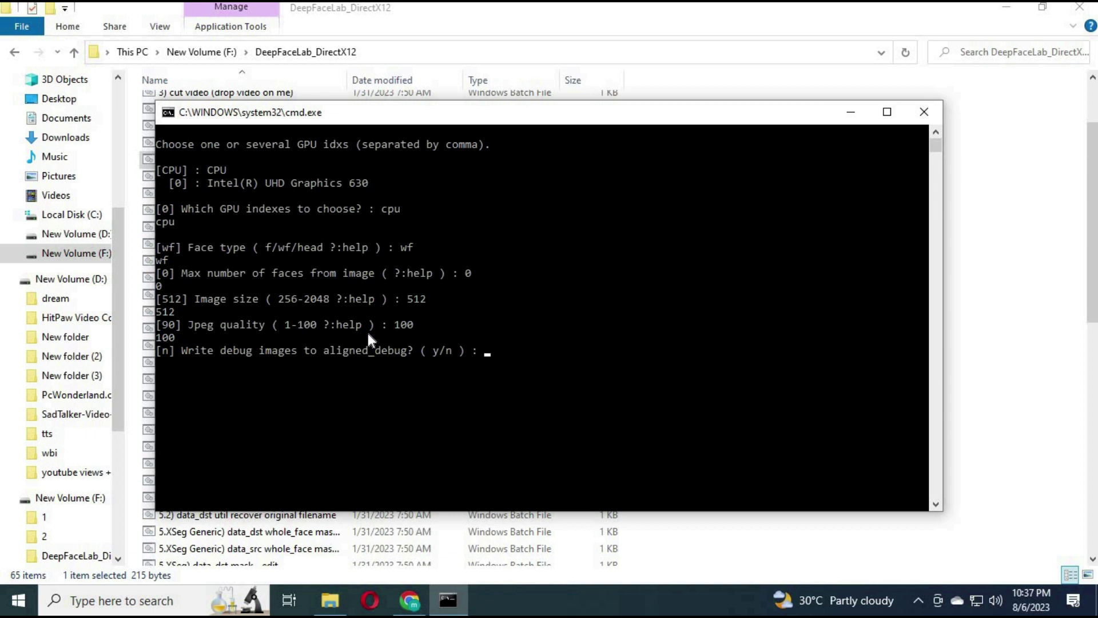
Step: Enable aligned_debug images, extract the faces, and close the finished console
text(y)
key(Return)
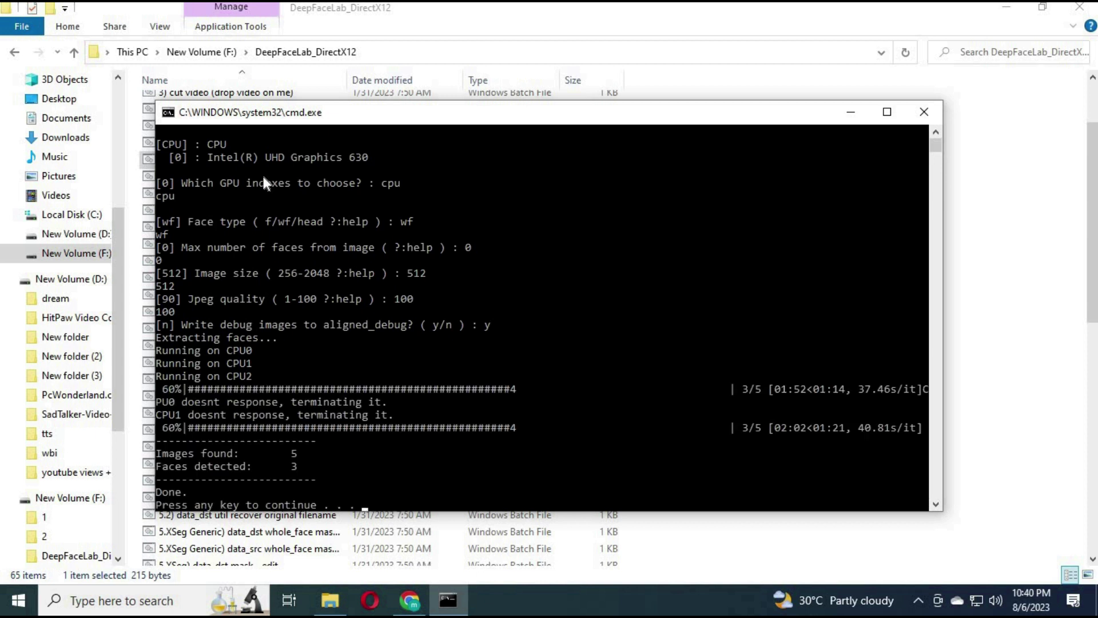
key(Return)
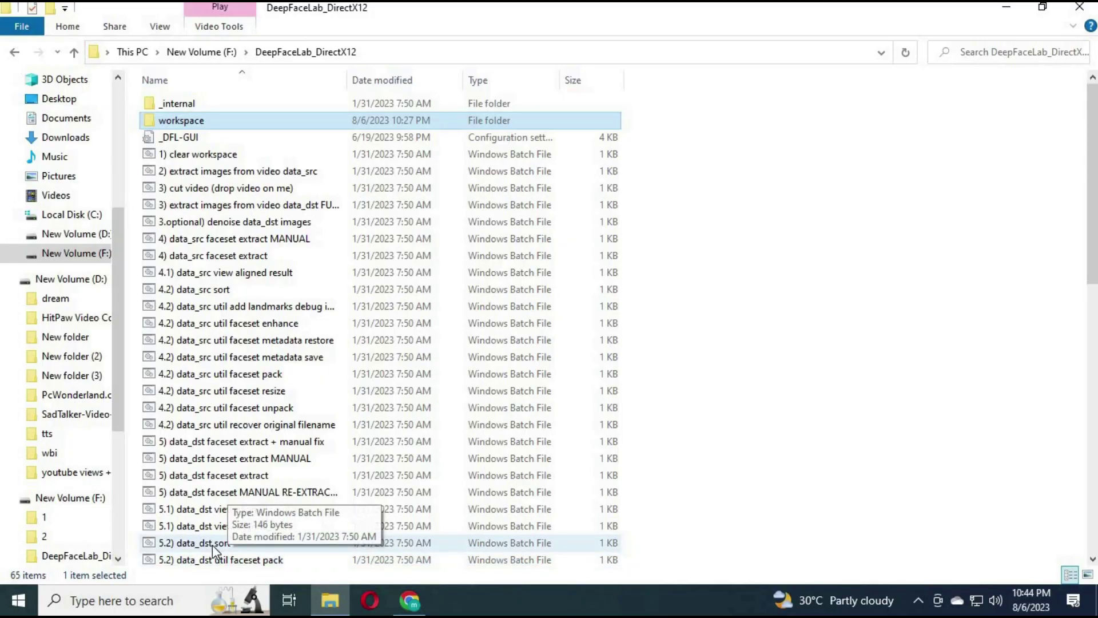
Step: Run 5.2) data_dst sort with method [5] histogram similarity, then close its console
double_click(213, 543)
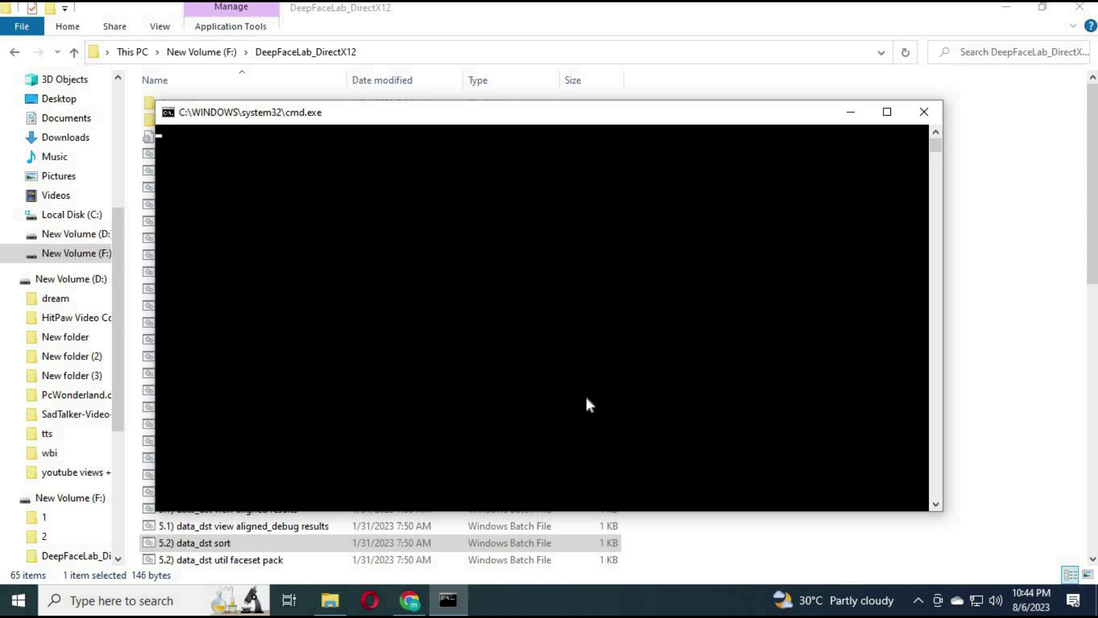
key(Return)
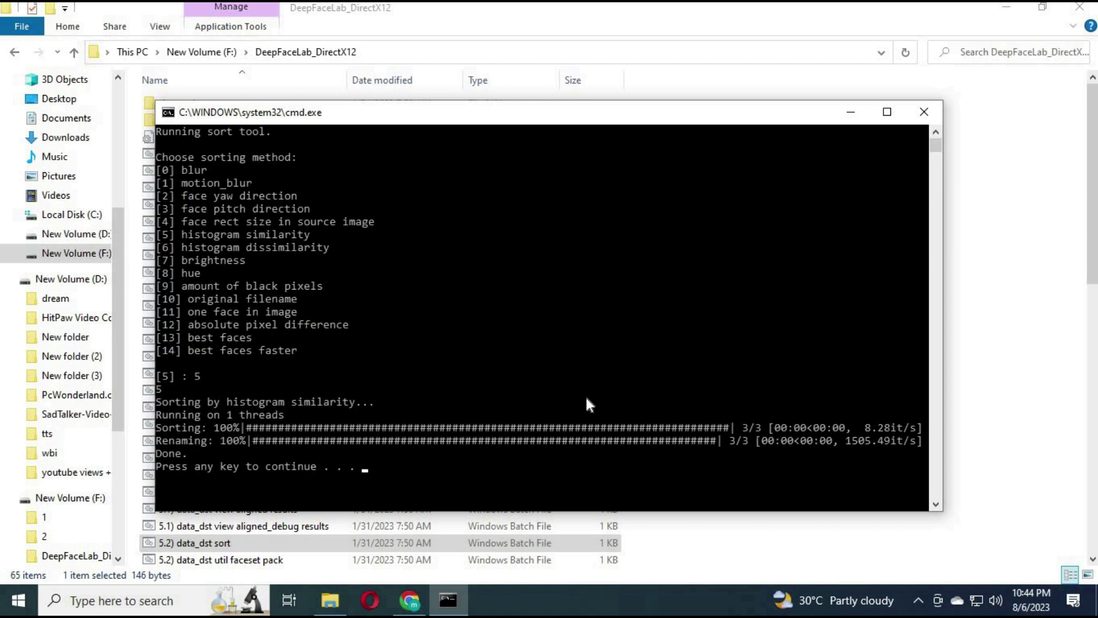
key(Return)
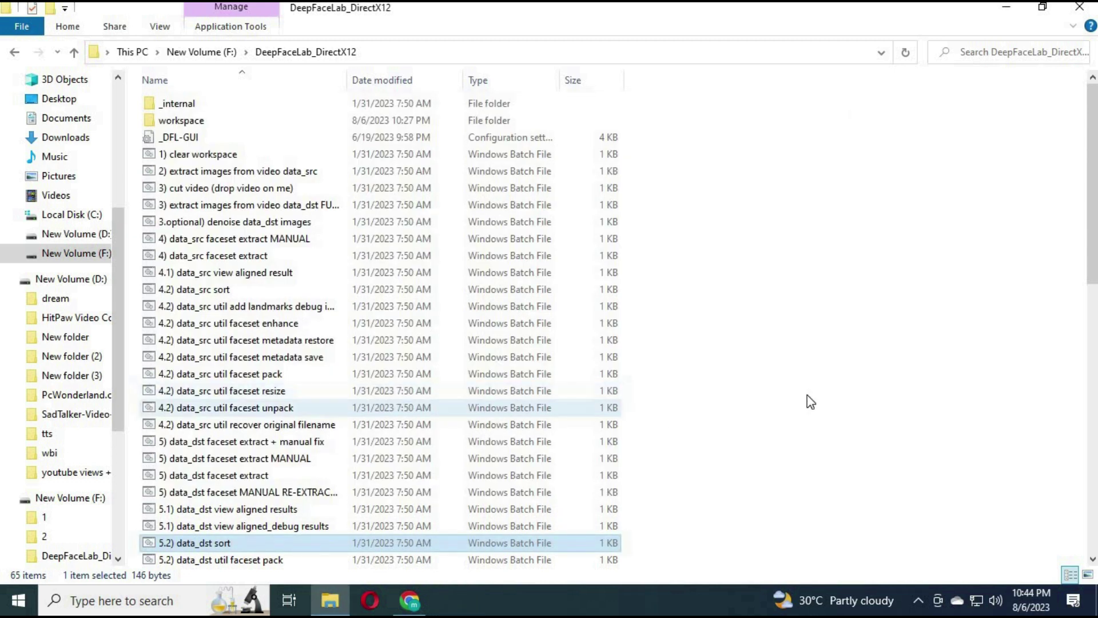
Step: Scroll down the DeepFaceLab_DirectX12 folder and launch 6) train SAEHD
drag(1094, 261, 1095, 323)
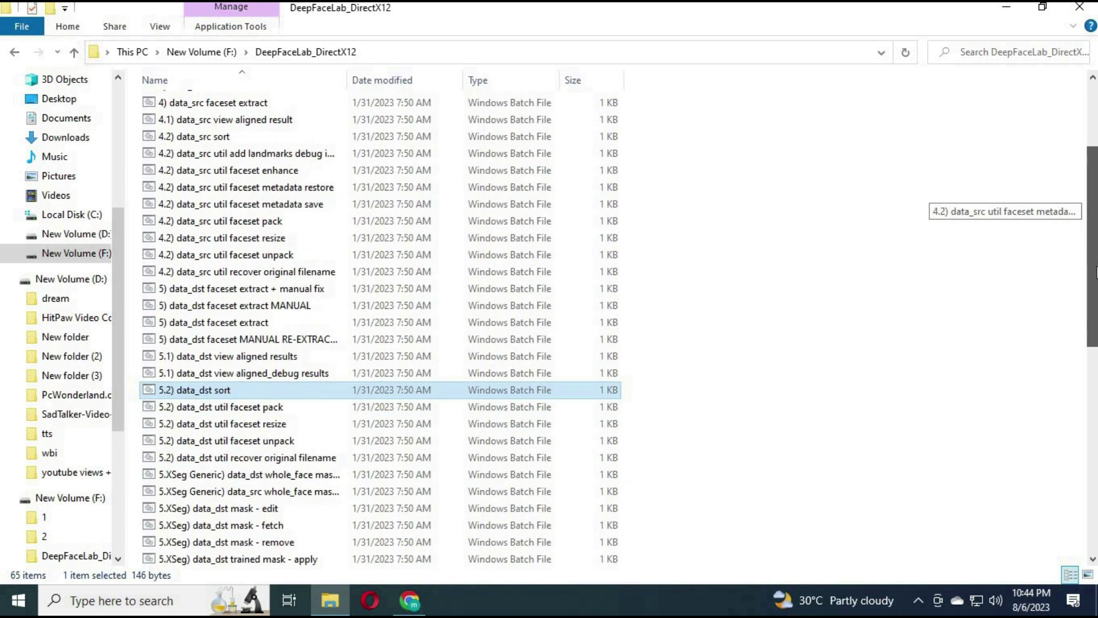
drag(1095, 312, 984, 363)
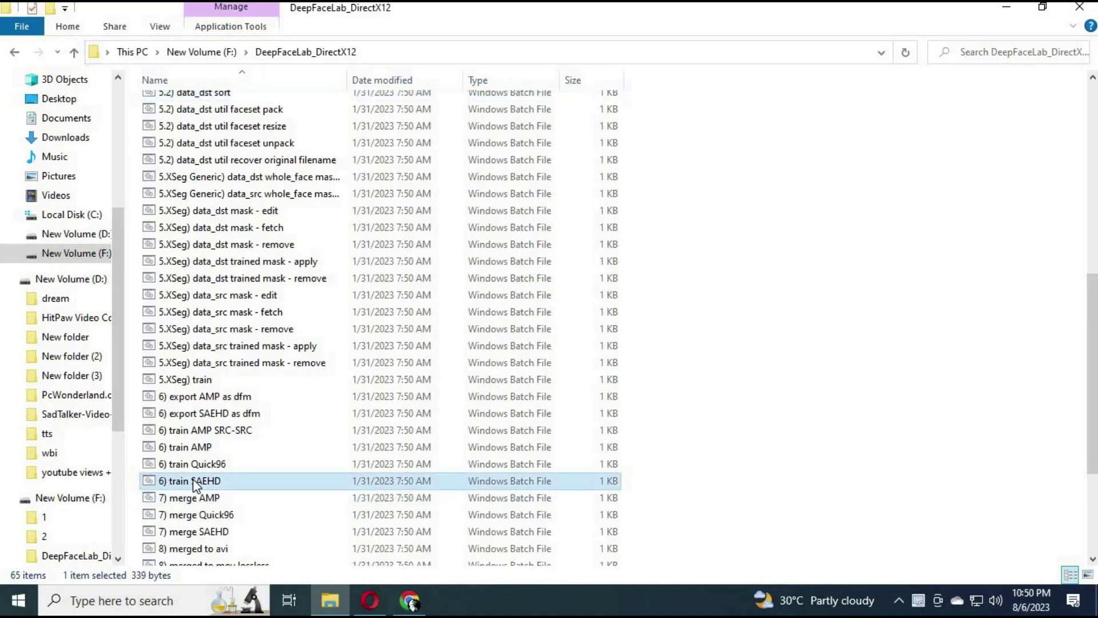
double_click(193, 480)
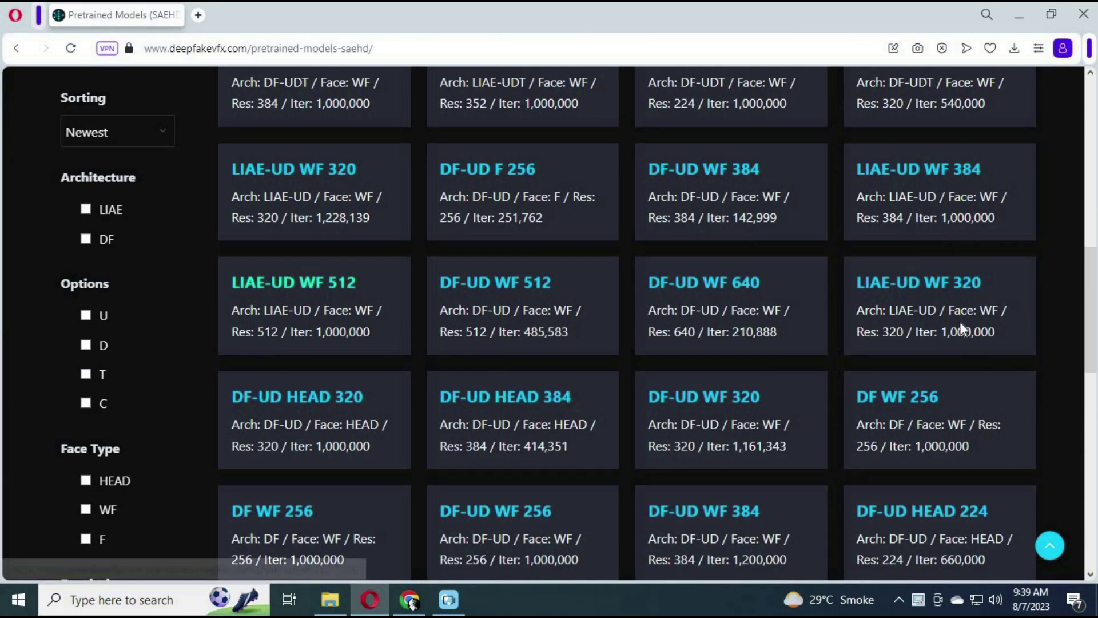
Step: Open the DF-UDT WF 384 card and select its Resolution-to-Iterations model details rows
scroll(286, 246, up, 3)
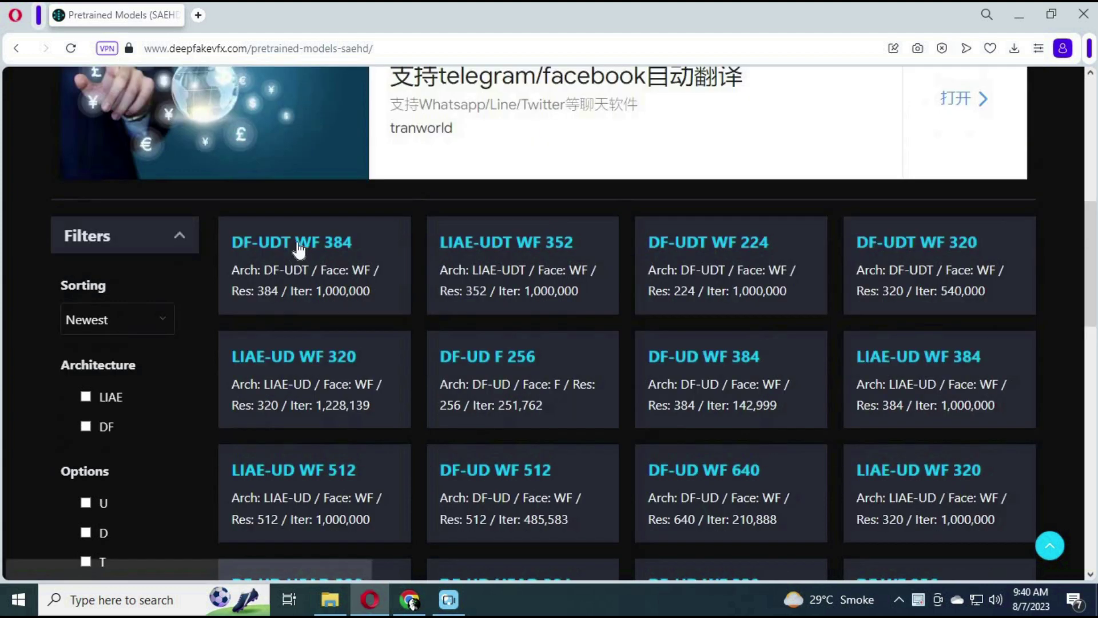
click(302, 248)
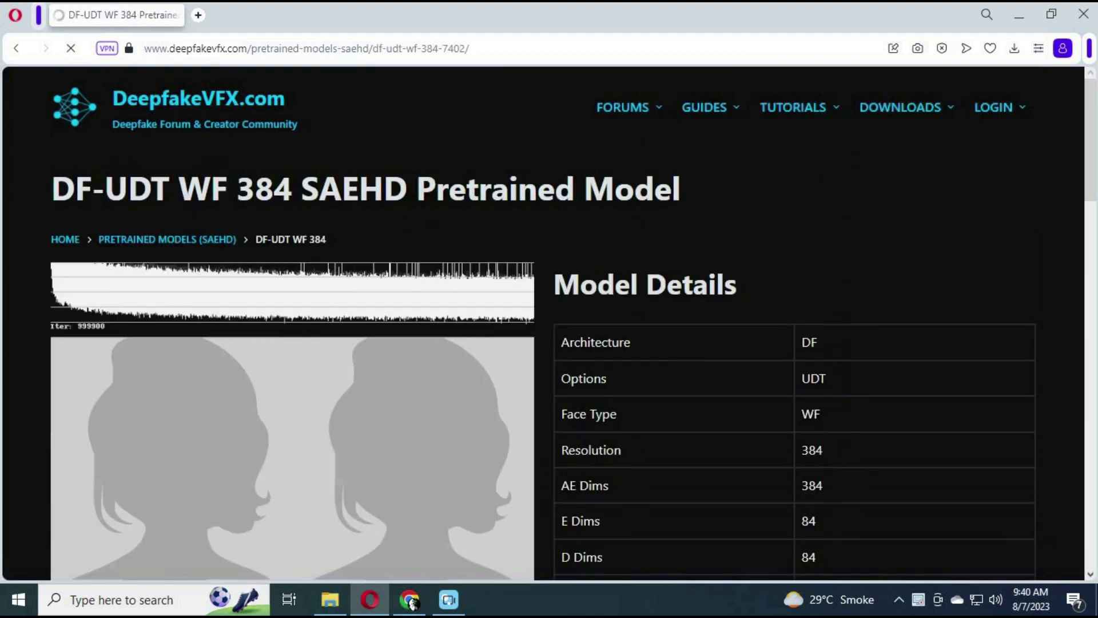
scroll(1017, 284, down, 5)
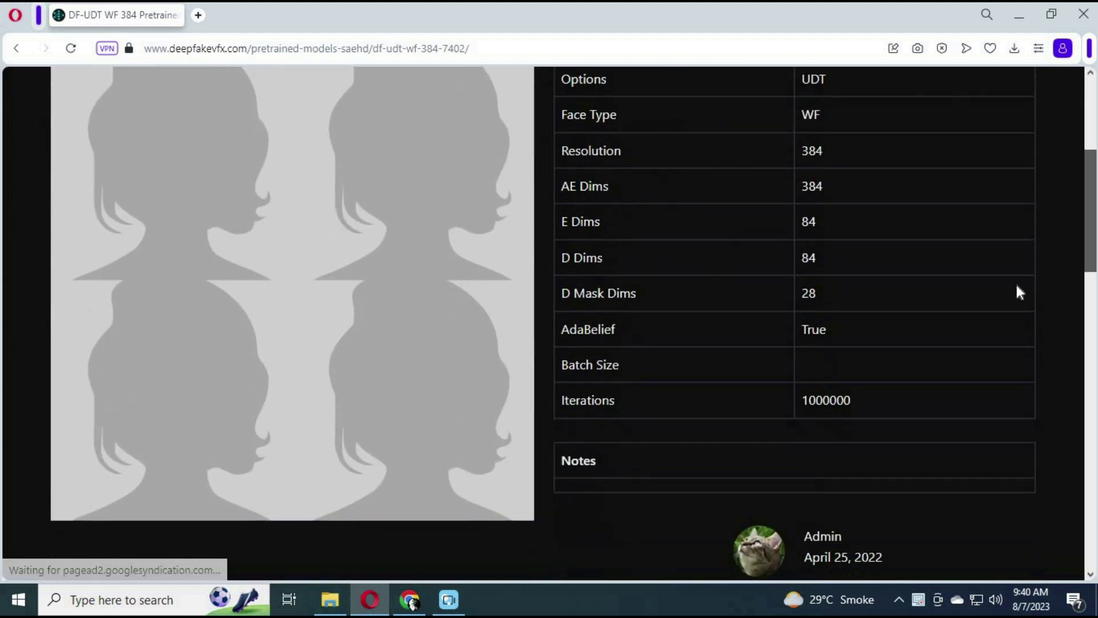
drag(672, 427, 623, 150)
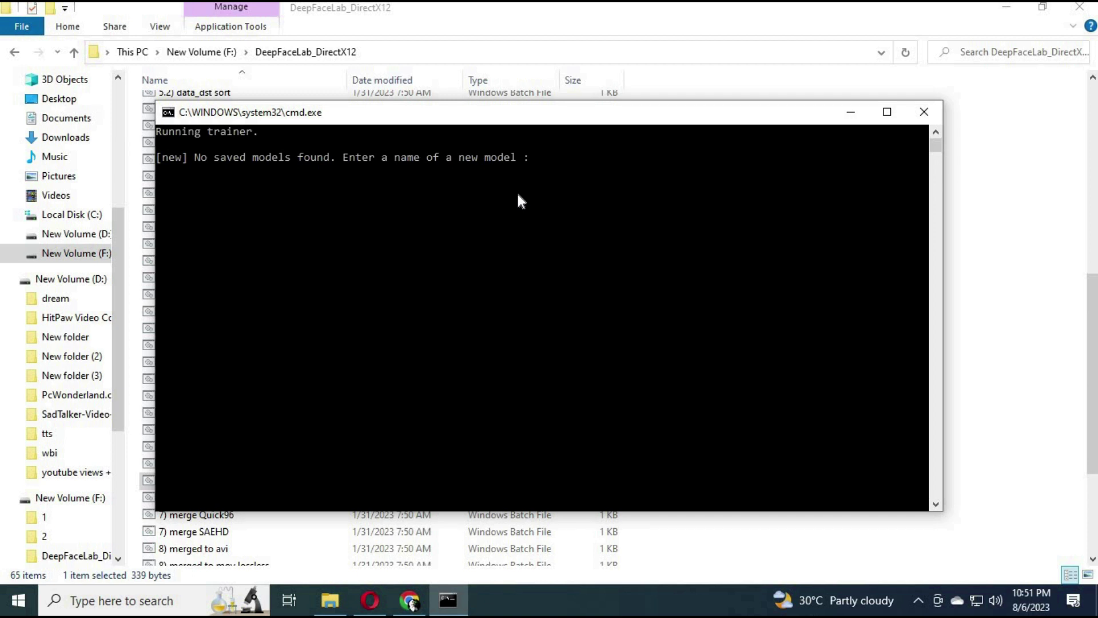
Step: Name the new model and train on CPU with no autobackups, no preview history, target iteration 0
text(ew)
key(Return)
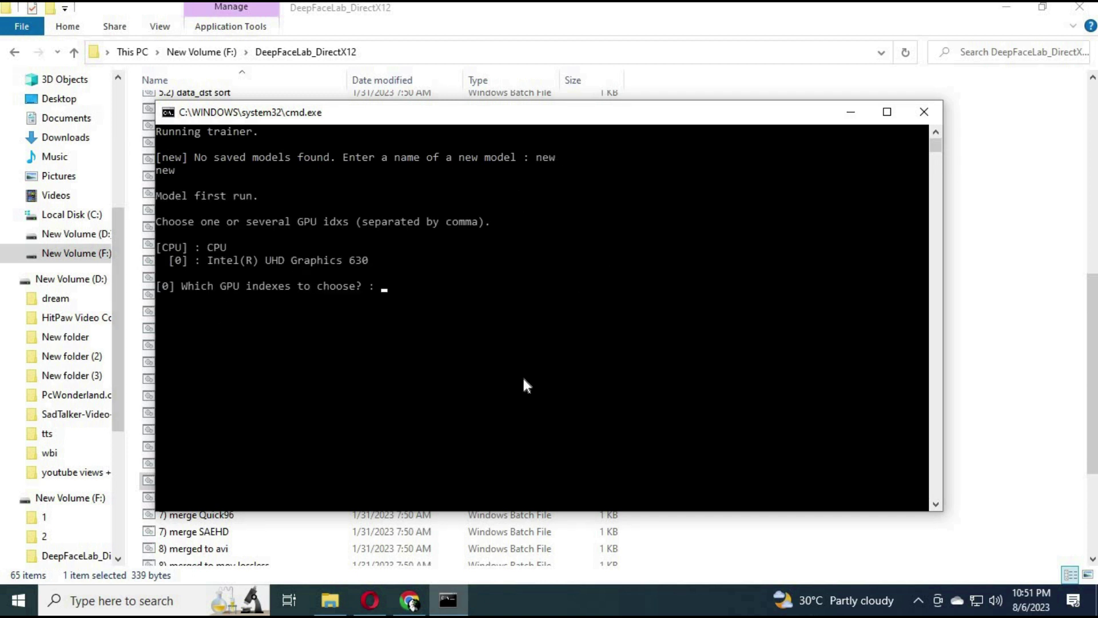
text(cpu)
key(Return)
text(0)
key(Return)
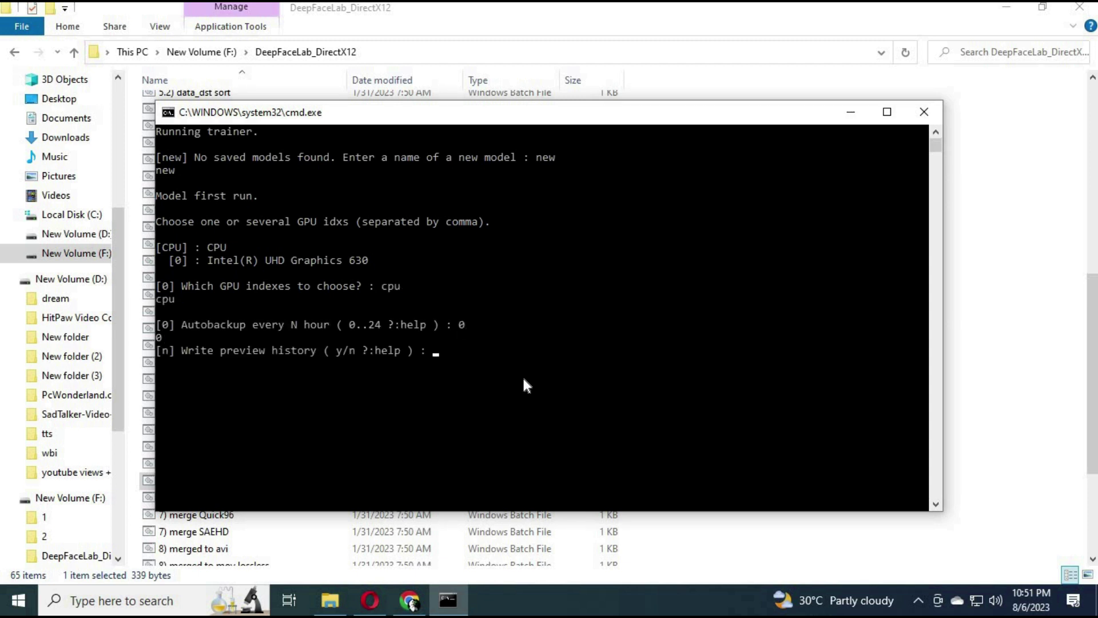
text(n)
key(Return)
text(0)
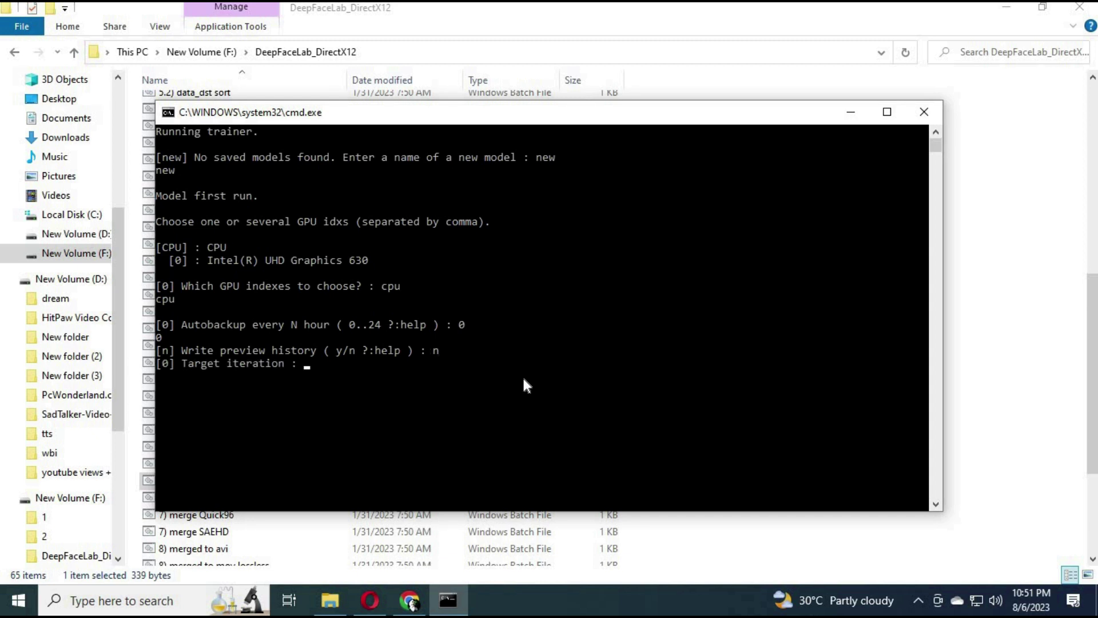
key(Return)
Step: Turn off SRC flipping and turn on DST flipping, with batch size 4, resolution 512 and full face
text(n)
key(Return)
text(y ( y/n ?:help ) : y)
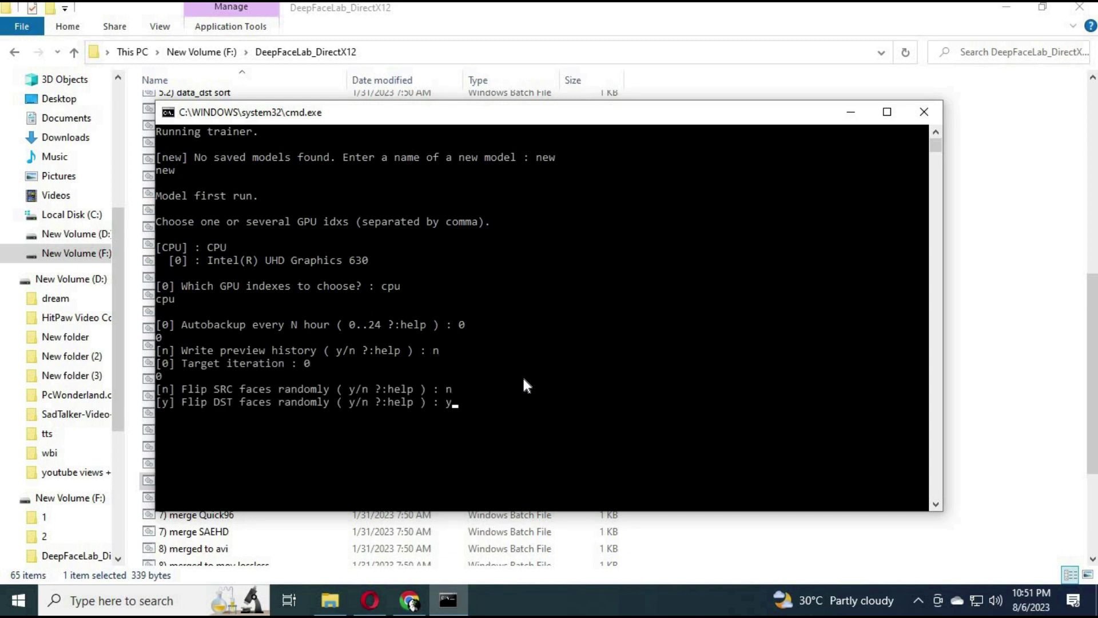
key(Return)
text(4] Batch_size ( ?:help ) : 4)
key(Return)
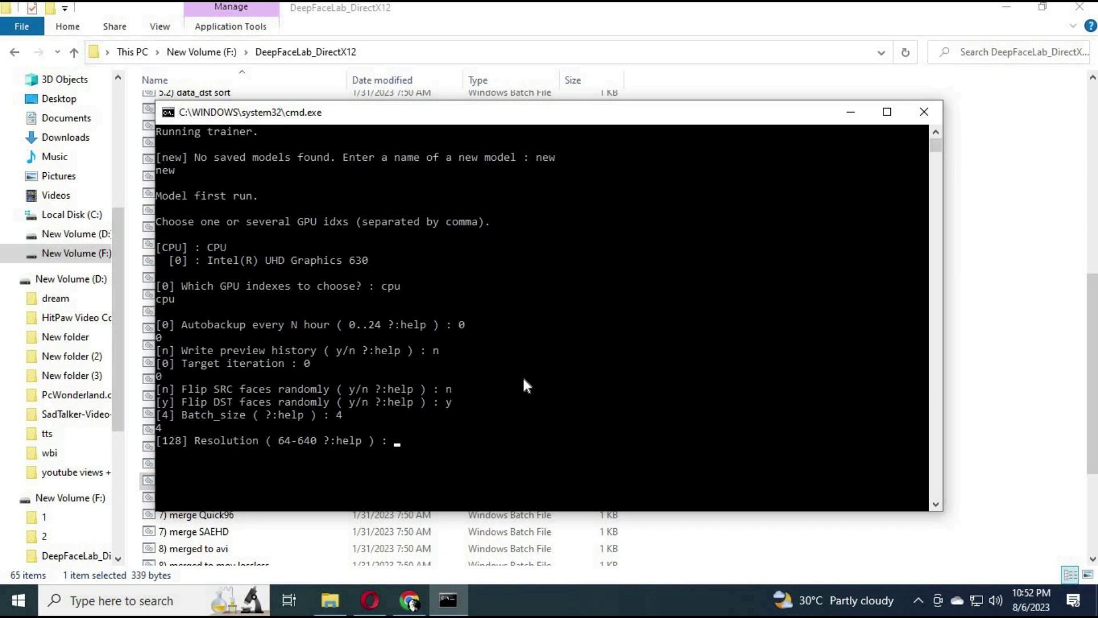
text(512)
key(Return)
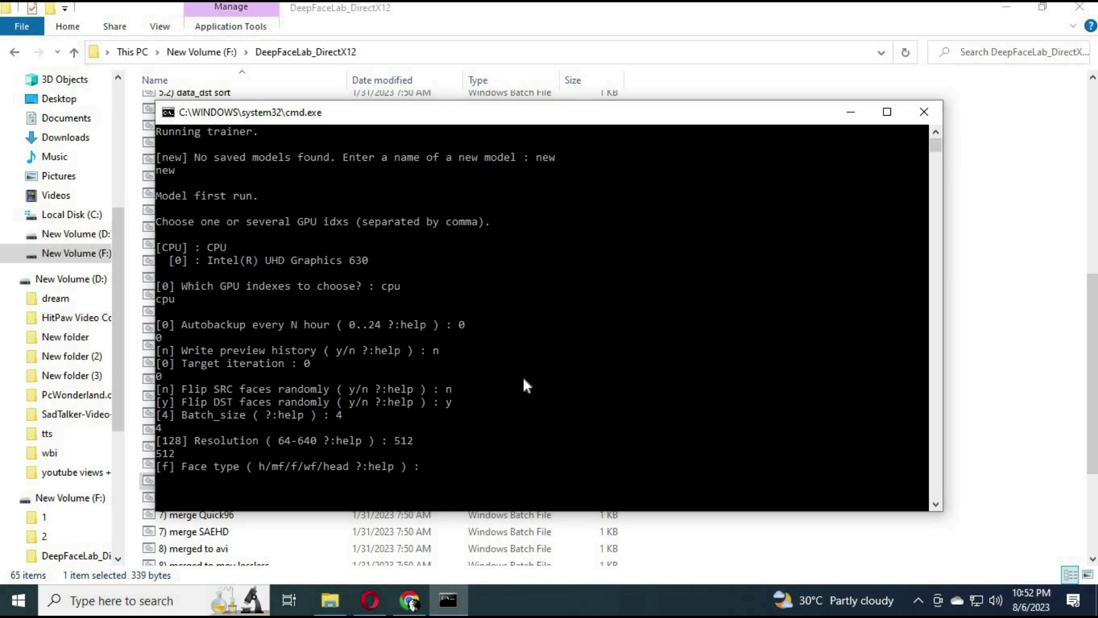
text(f)
key(Return)
Step: Keep liae-ud architecture with AutoEncoder 256, Encoder 64, Decoder 64 and Decoder mask 22 dimensions
key(Return)
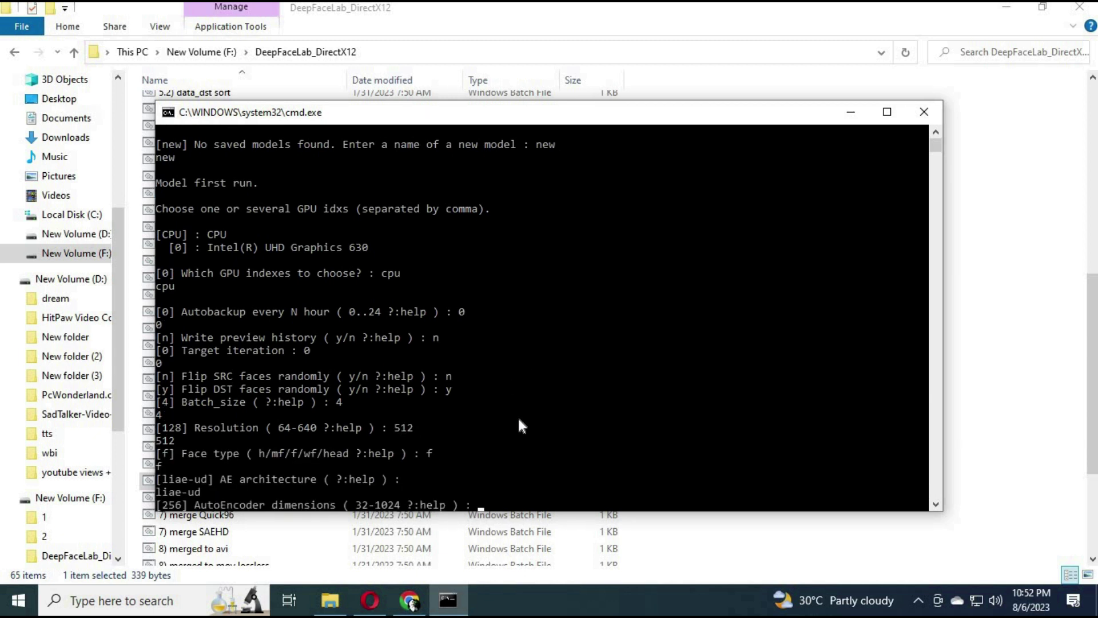
text(256)
key(Return)
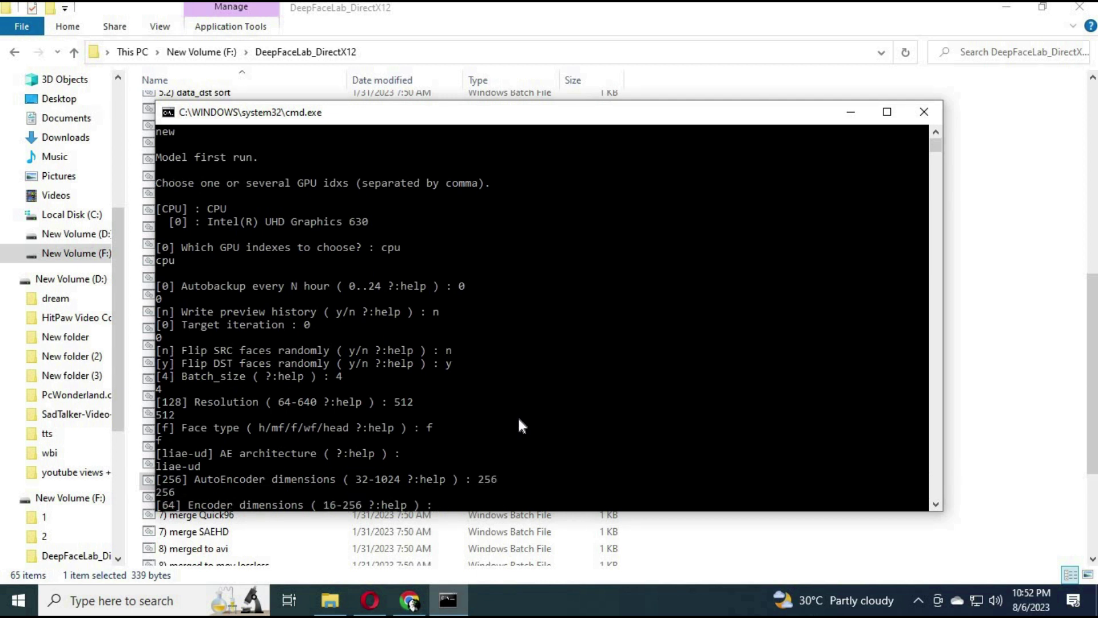
text(64)
key(Return)
text(64)
key(Return)
text(22)
key(Return)
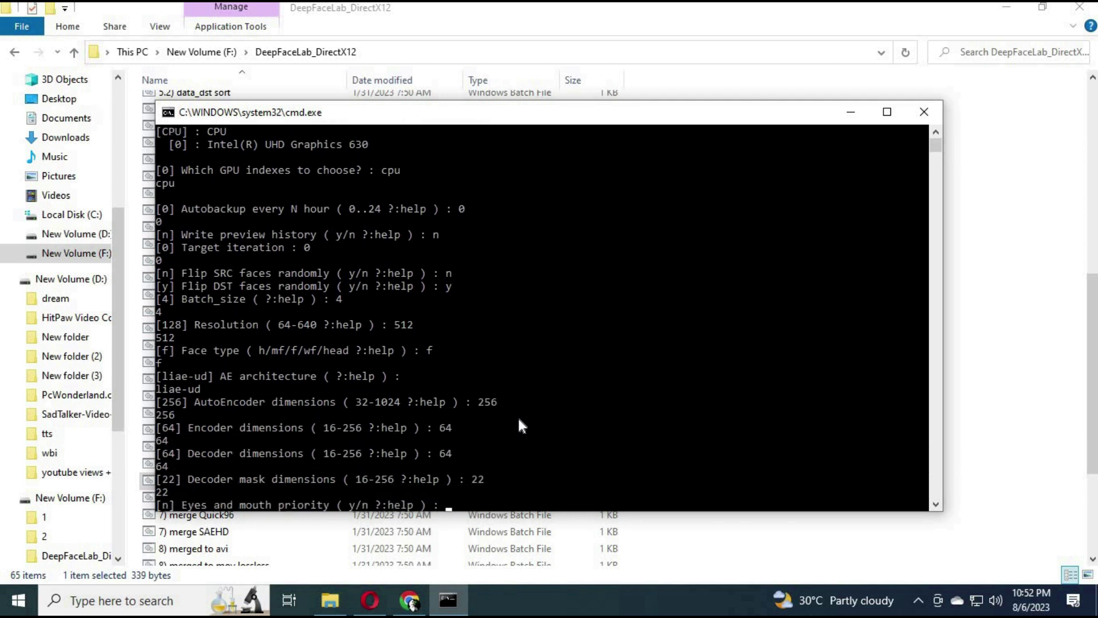
text(n)
Step: Turn off eyes/mouth priority, uniform yaw and mask blur; keep models off GPU; AdaBelief on; no LR dropout
key(Return)
text(n)
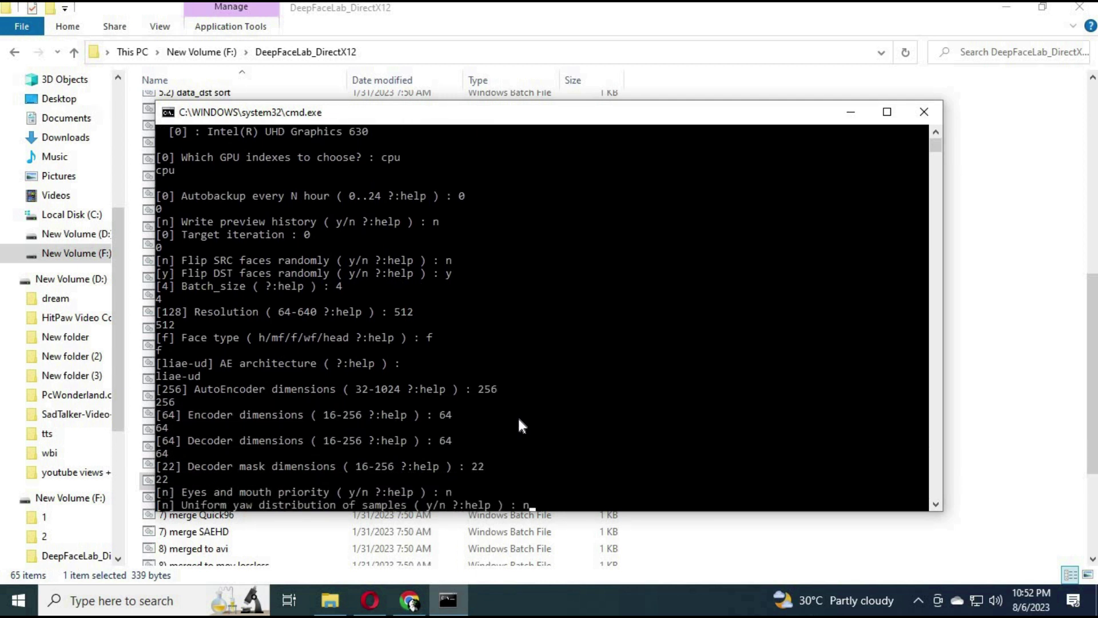
key(Return)
text(n)
key(Return)
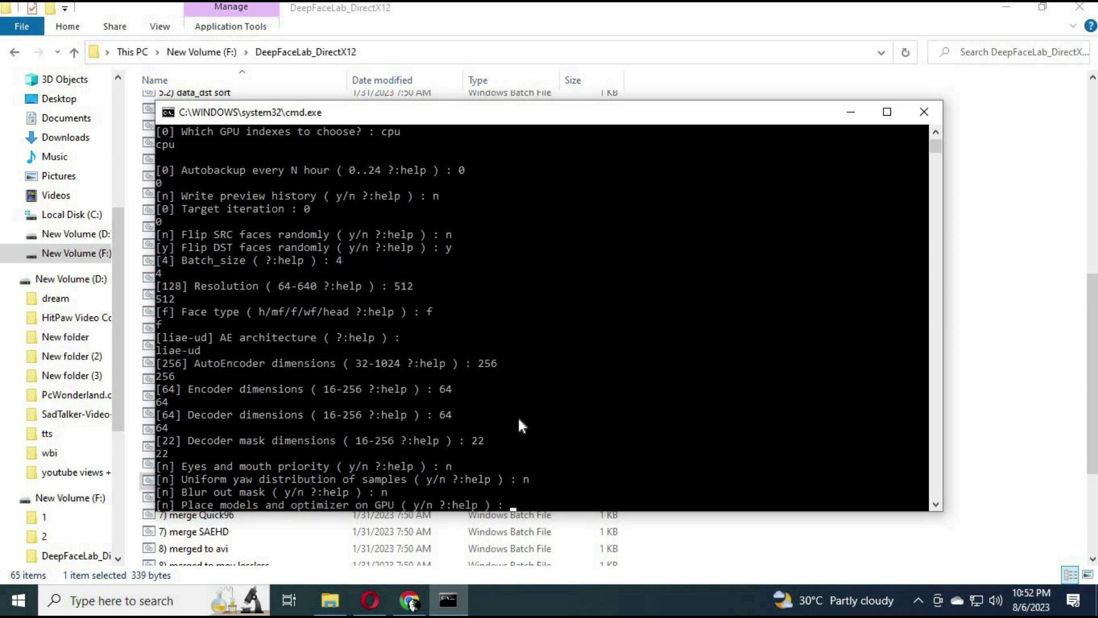
text(n)
key(Return)
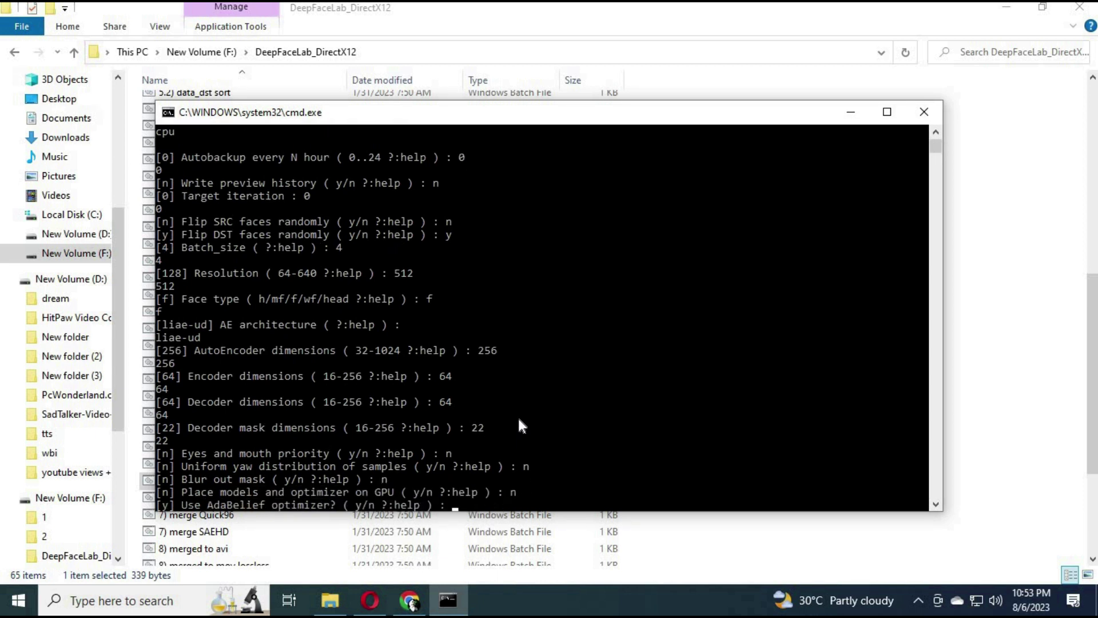
text(y)
key(Return)
text(n)
key(Return)
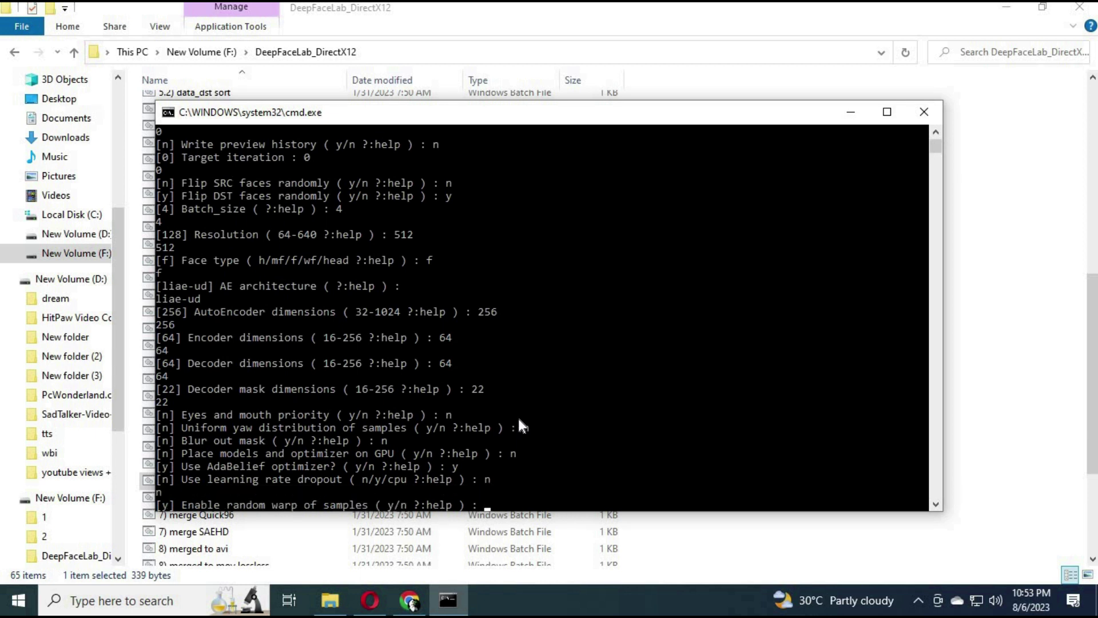
text(y)
Step: Enable random warp and set hue, GAN, face style and background style powers to 0.0
key(Return)
text(0.0 .. 0.3 ?:help ) :)
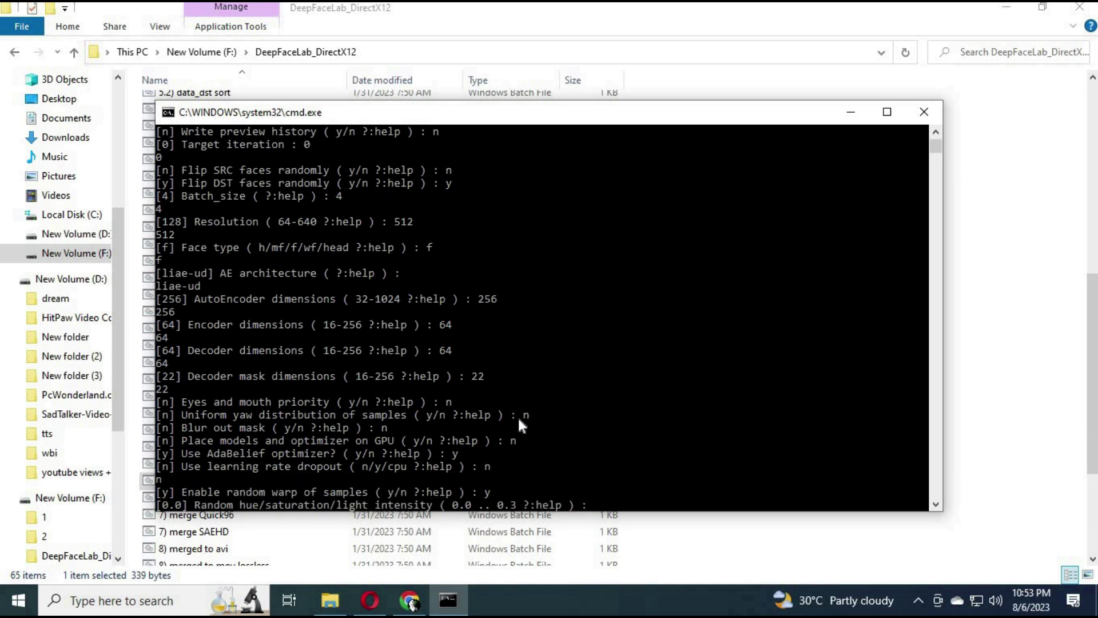
key(Return)
text(0.0)
key(Return)
text(0.0)
key(Return)
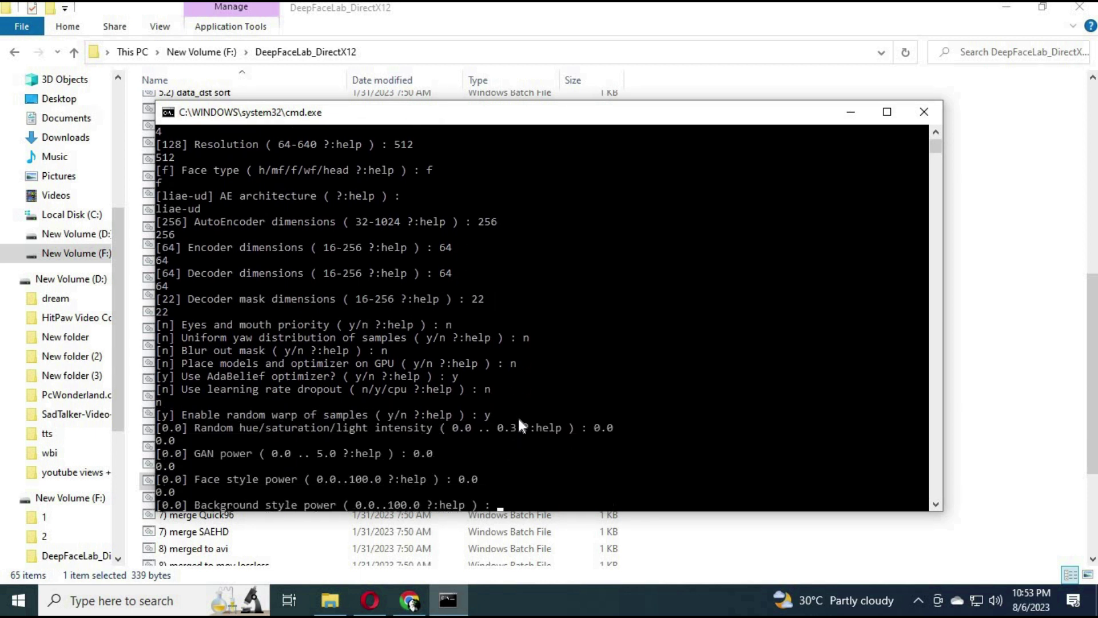
text(0.0)
key(Return)
text(non)
Step: Choose none for colour transfer and turn off gradient clipping and pretraining
key(Return)
text(non)
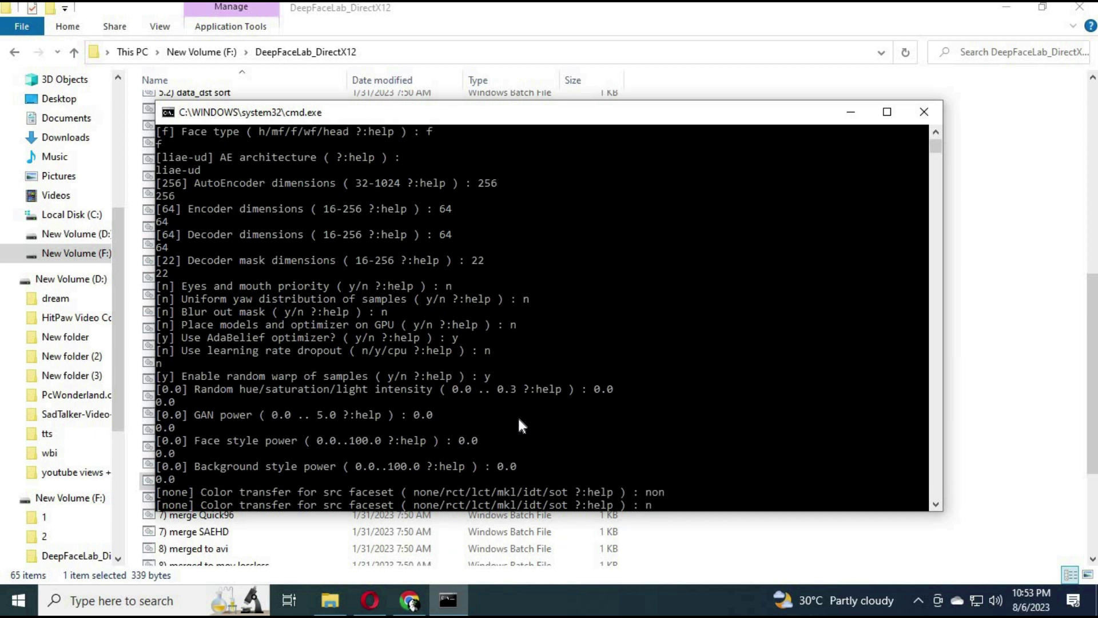
key(Return)
text(non)
key(Return)
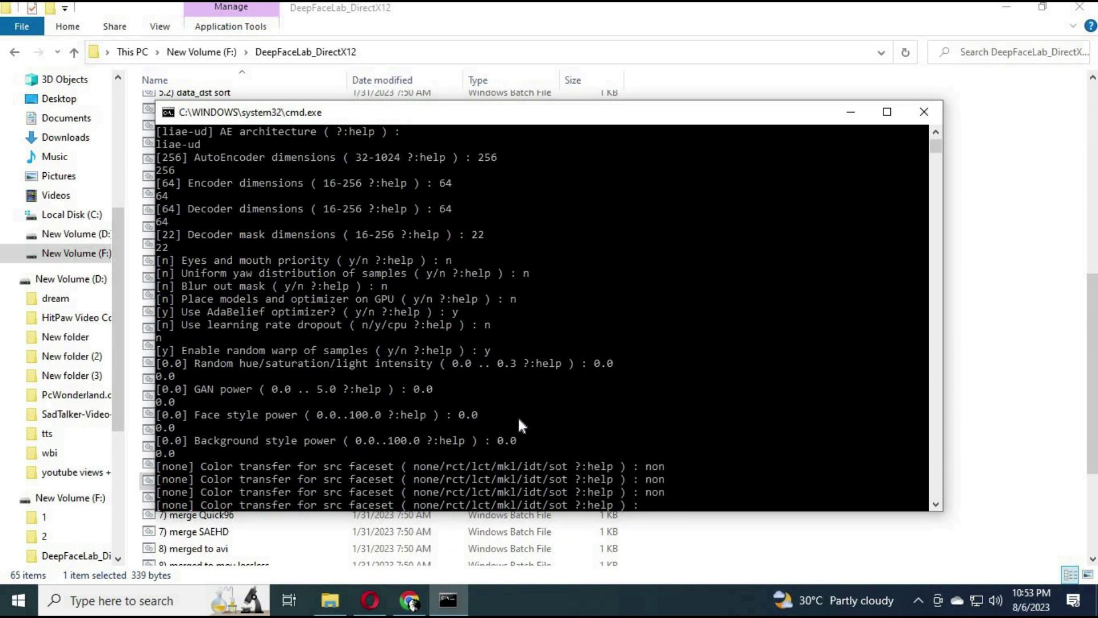
key(Return)
text(none)
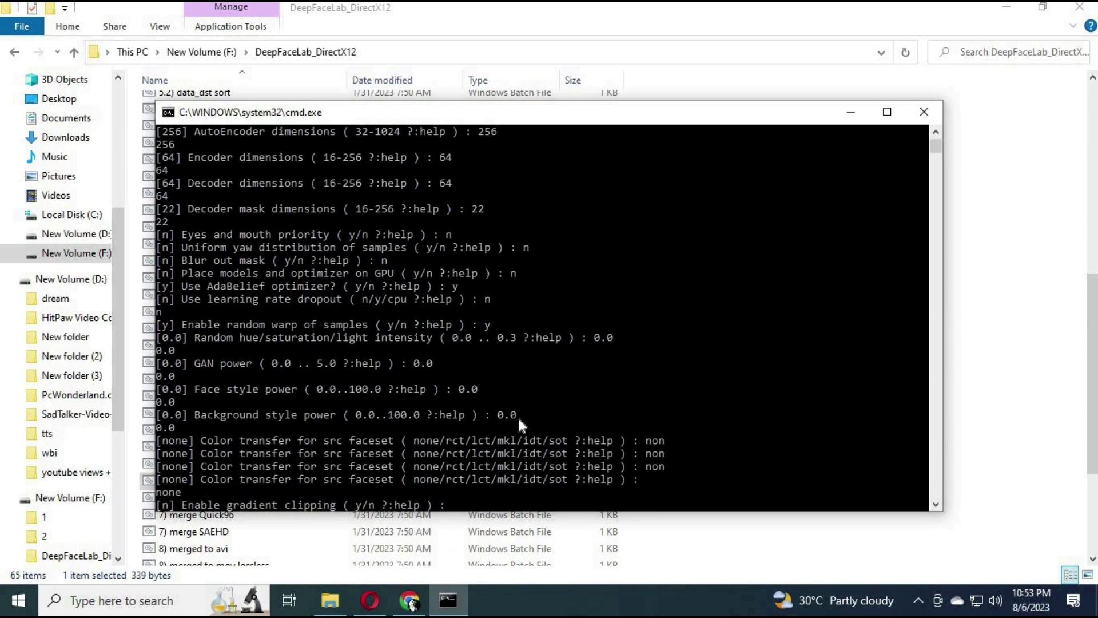
key(Return)
text(n)
key(Return)
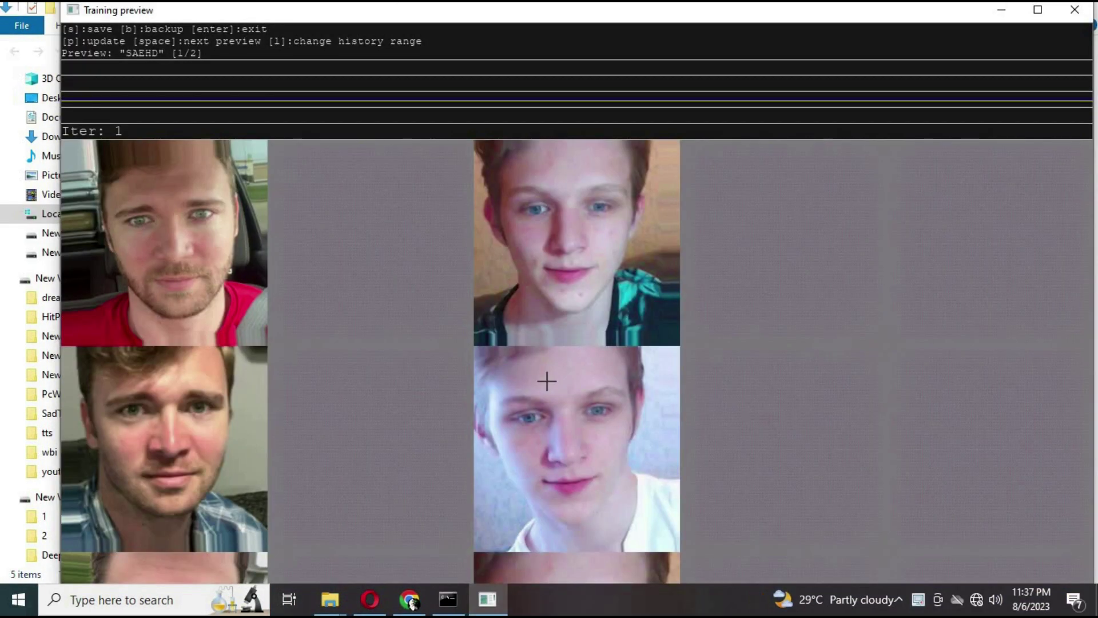
Step: Switch the training preview to the 'SAEHD masked' faces view
key(space)
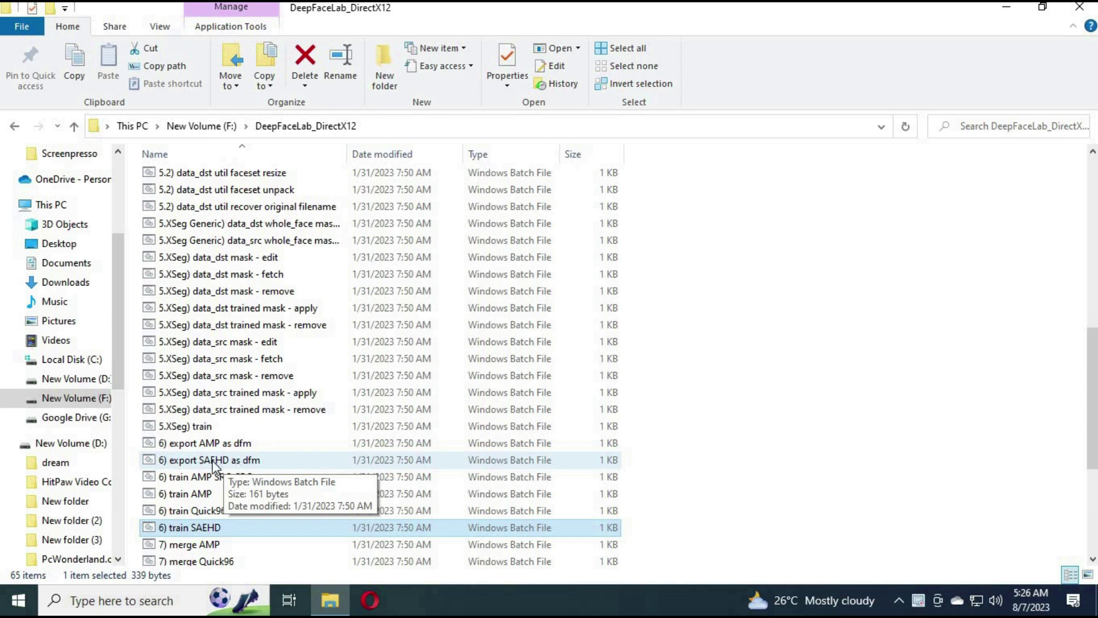
Step: Run '6) export SAEHD as dfm' and export the sas model unquantized to sas_SAEHD_model.dfm
double_click(213, 461)
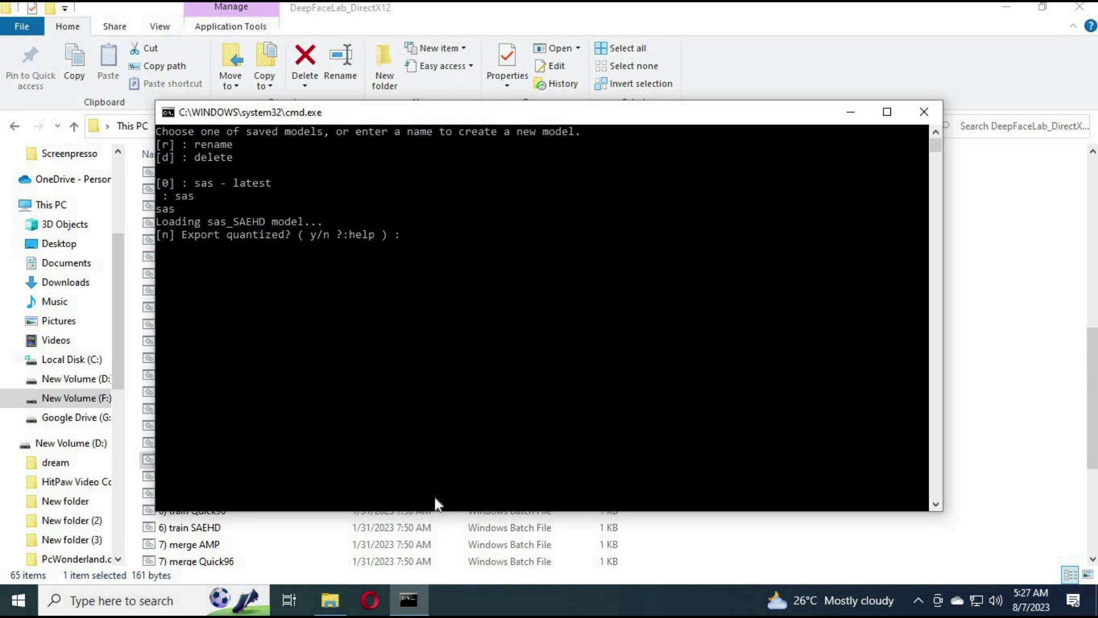
text(n)
key(Return)
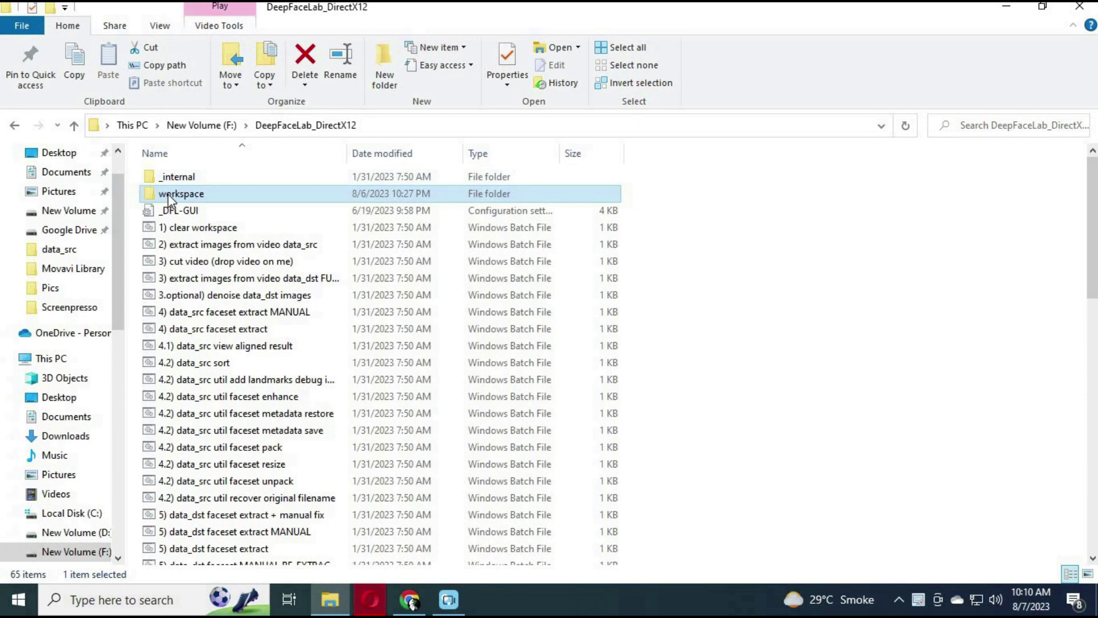
Step: Copy sss_SAEHD_decoder.npy from the workspace\model folder
double_click(167, 194)
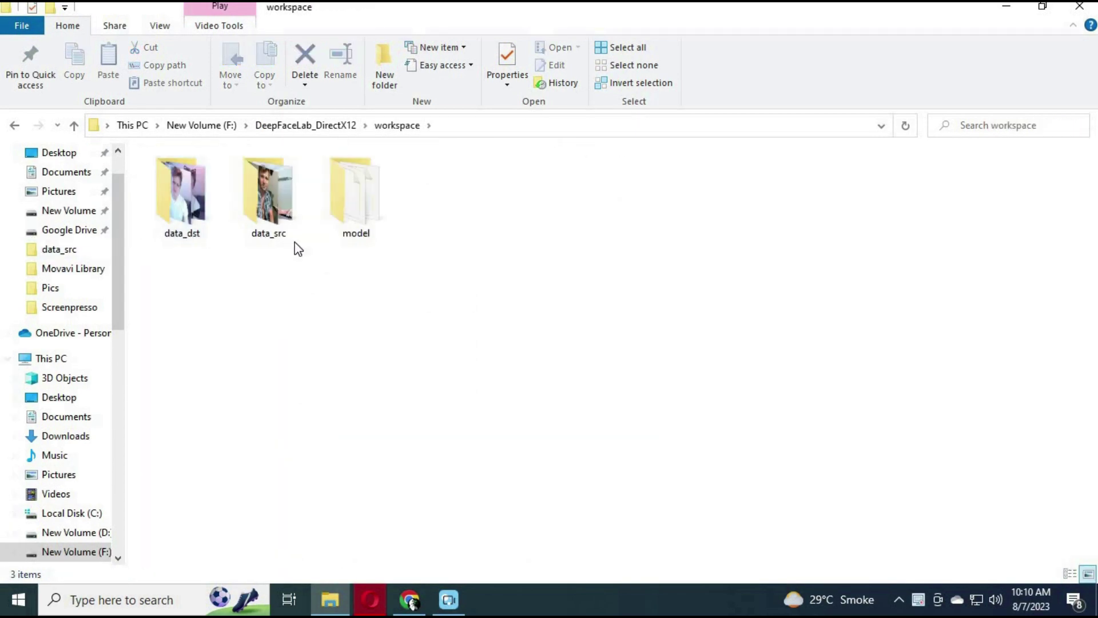
click(362, 215)
double_click(362, 214)
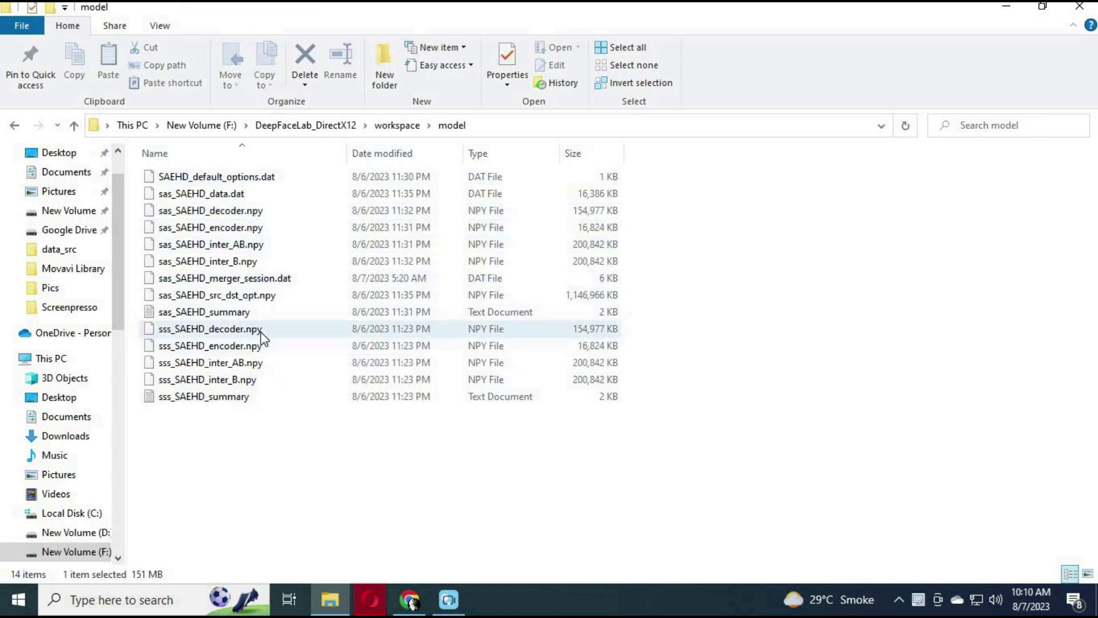
click(255, 328)
right_click(258, 329)
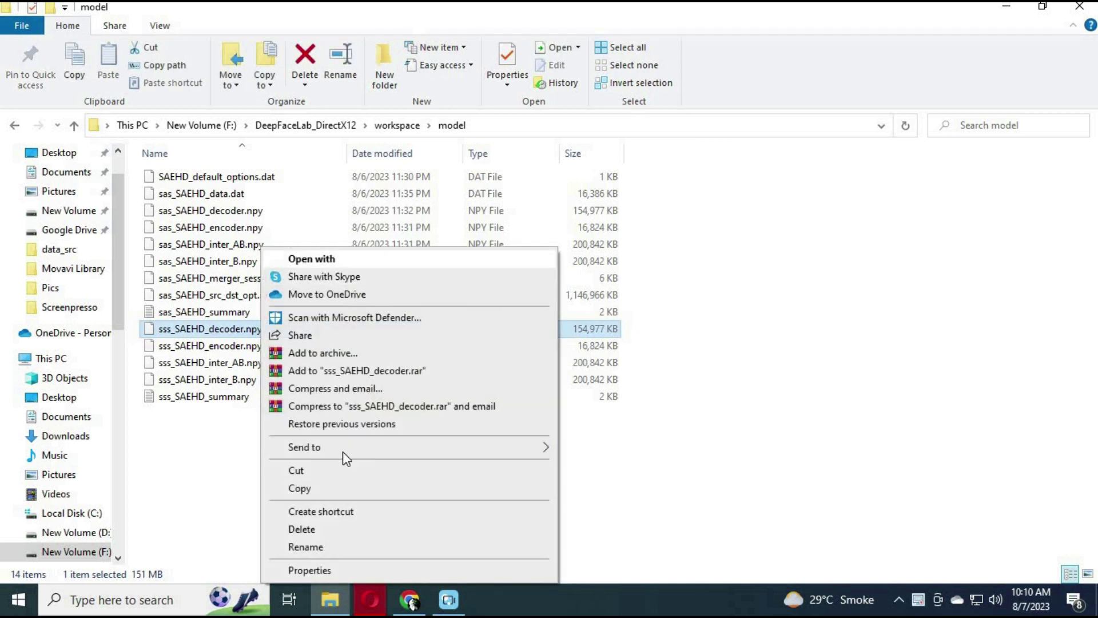
click(300, 488)
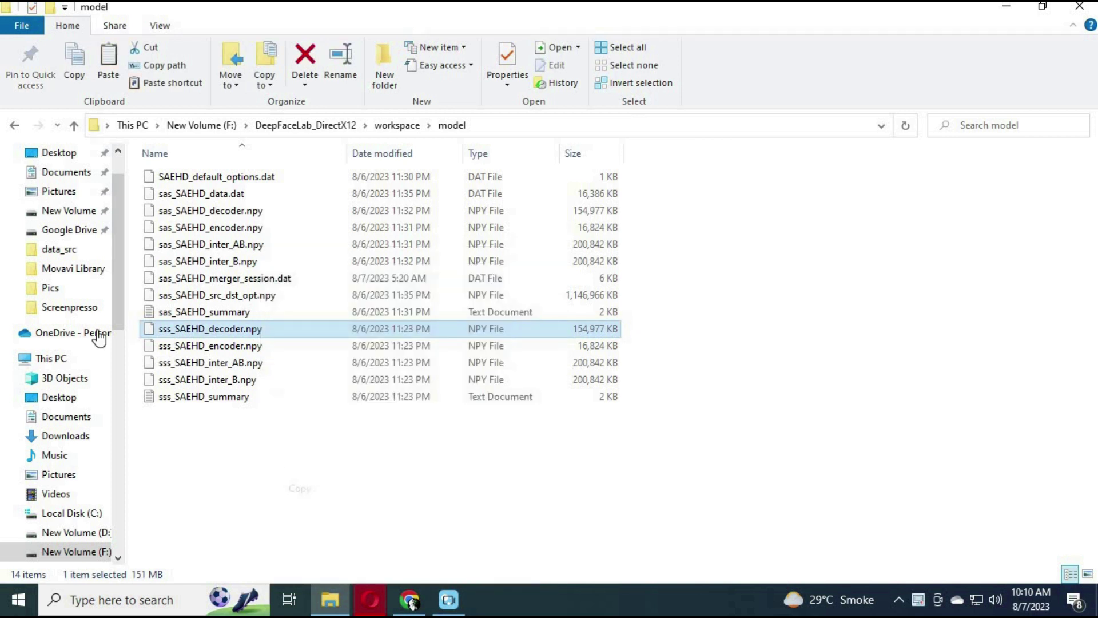
Step: Go to F:\DeepFaceLive_DirectX12\userdata\dfm_models and bring up its folder menu for pasting
click(86, 551)
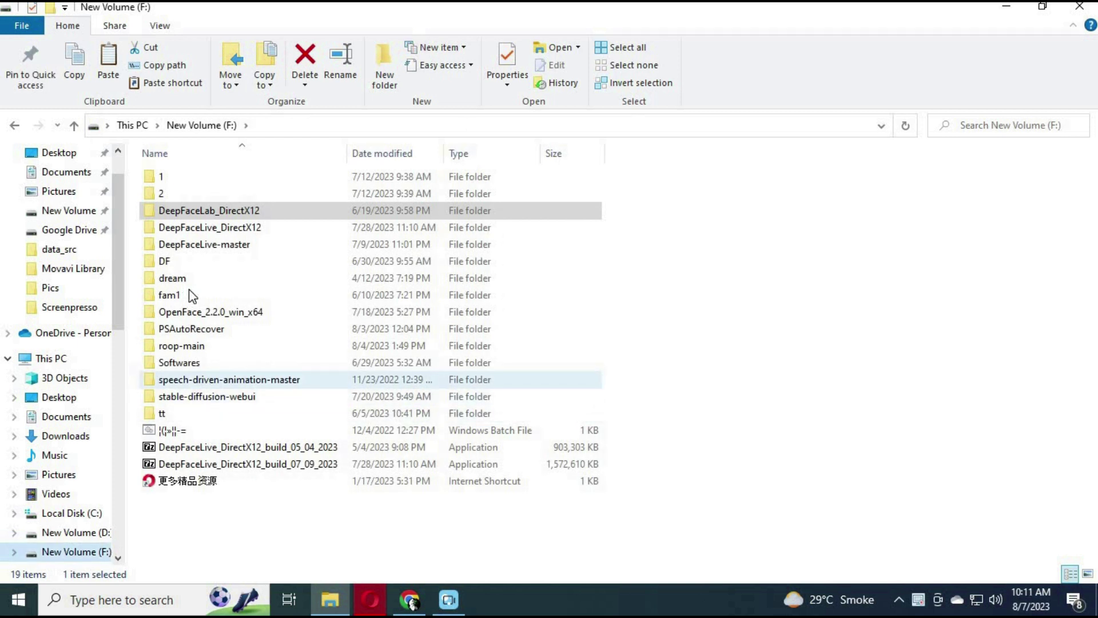
double_click(224, 229)
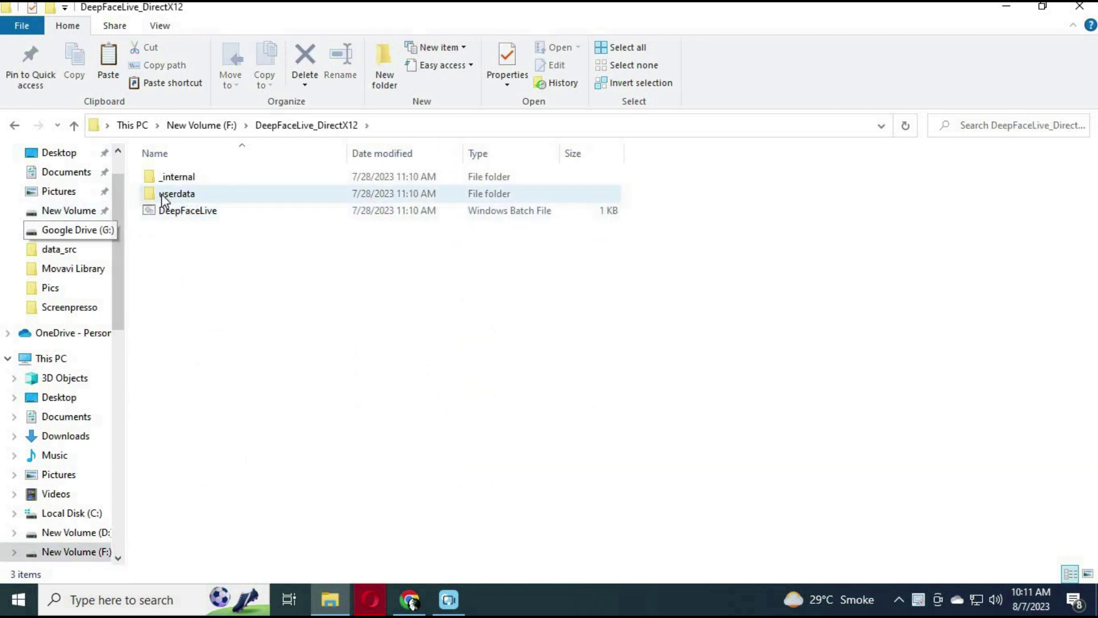
click(146, 196)
double_click(144, 195)
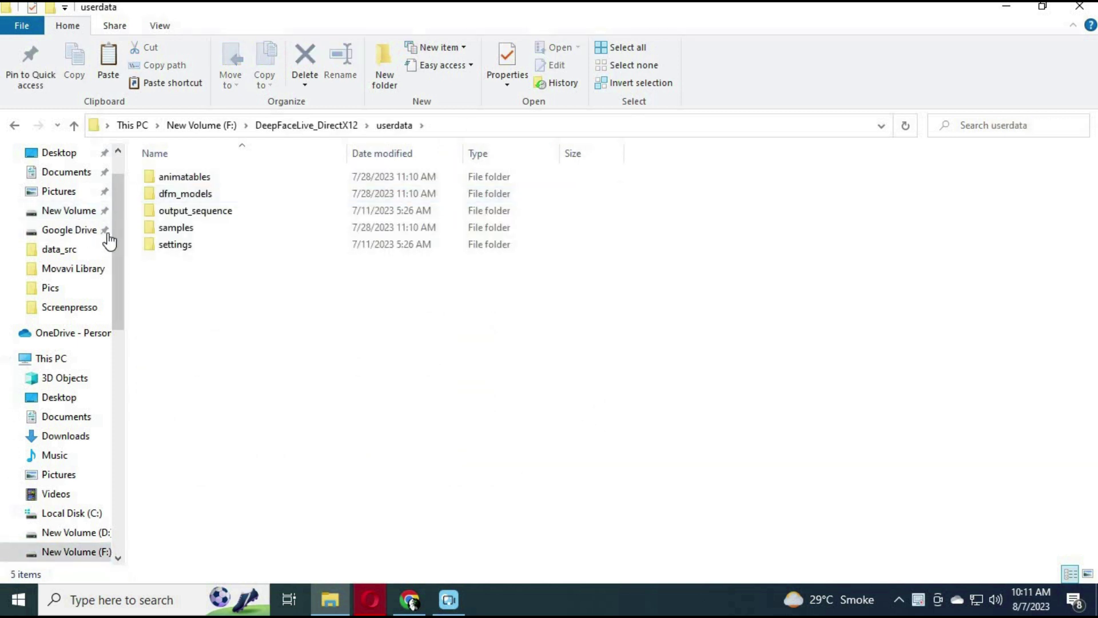
double_click(183, 197)
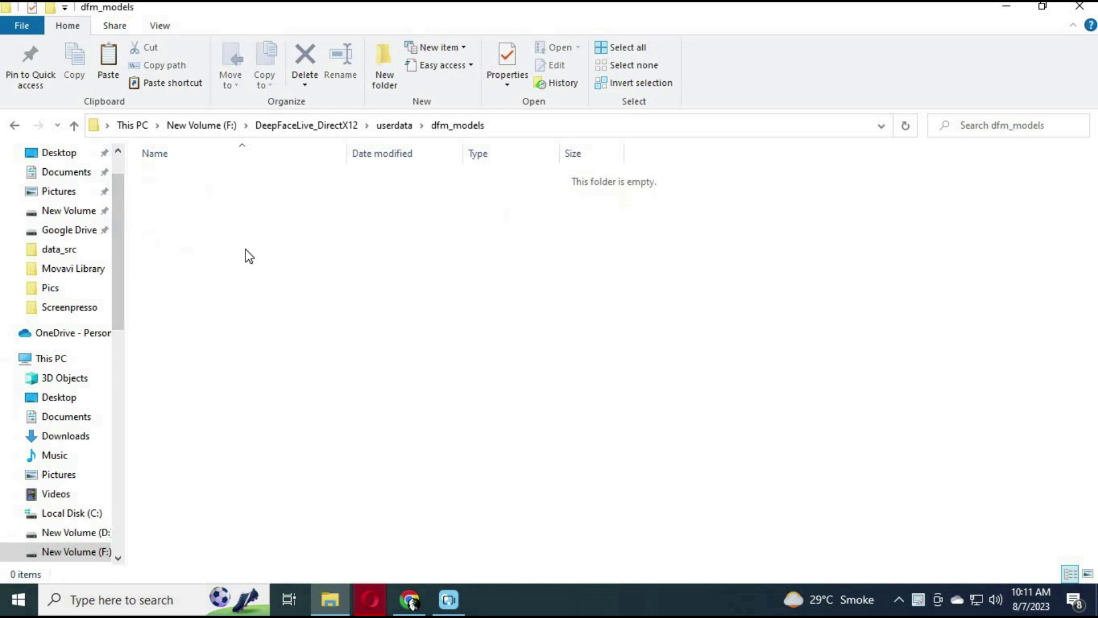
right_click(277, 249)
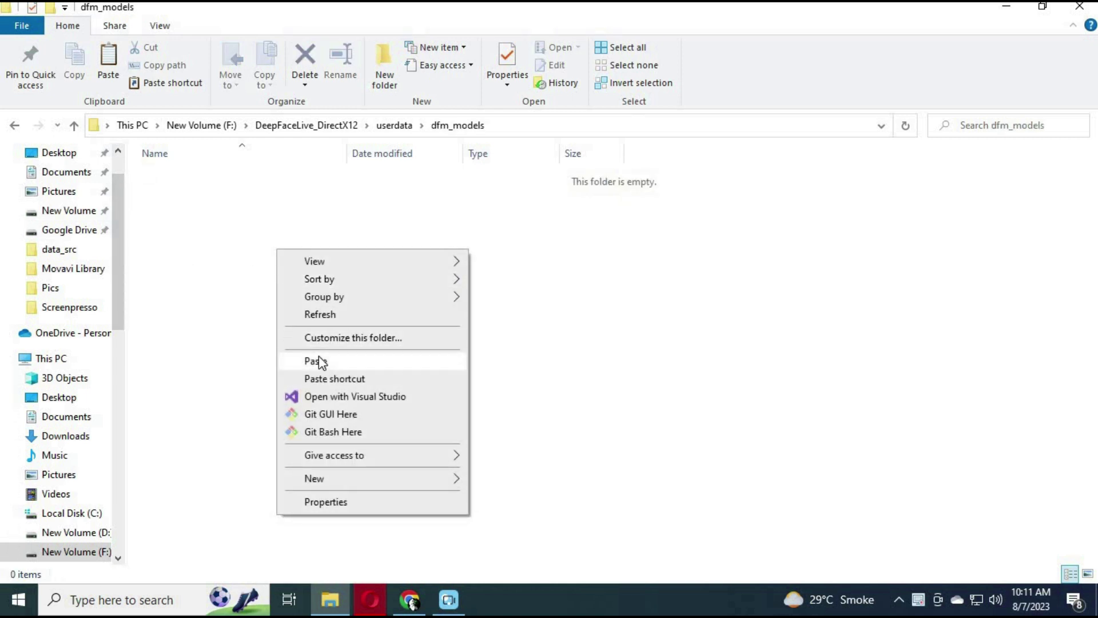
Step: Dismiss the Explorer menu and scroll Opera's DeepFaceLab 2.0 guide to the XSeg trainer preview sample
click(704, 286)
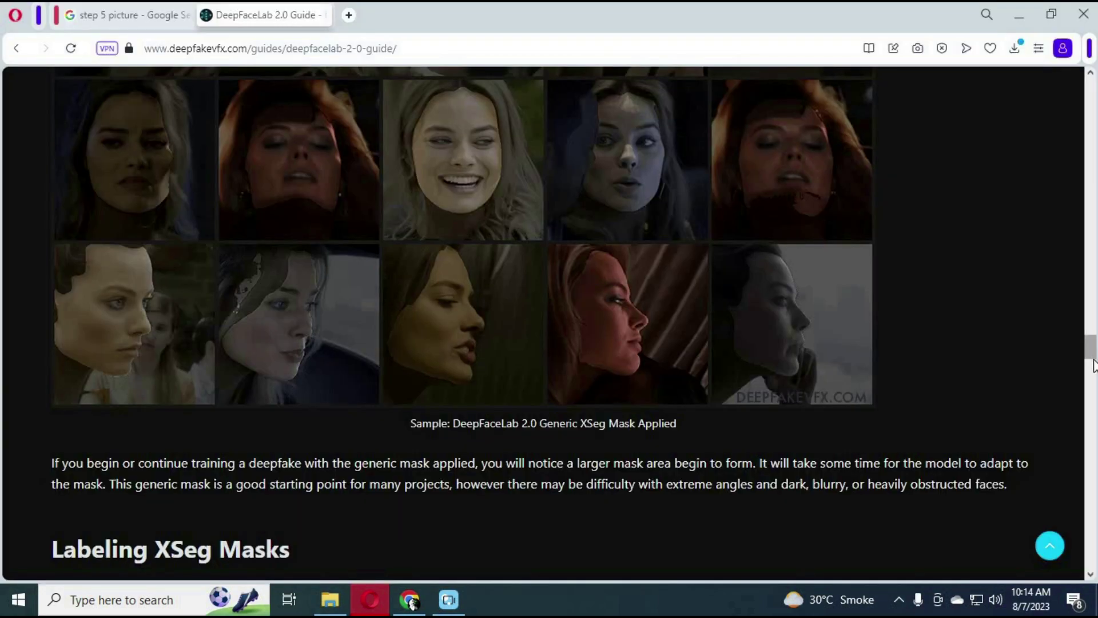
drag(1093, 357, 1094, 380)
scroll(1093, 358, up, 2)
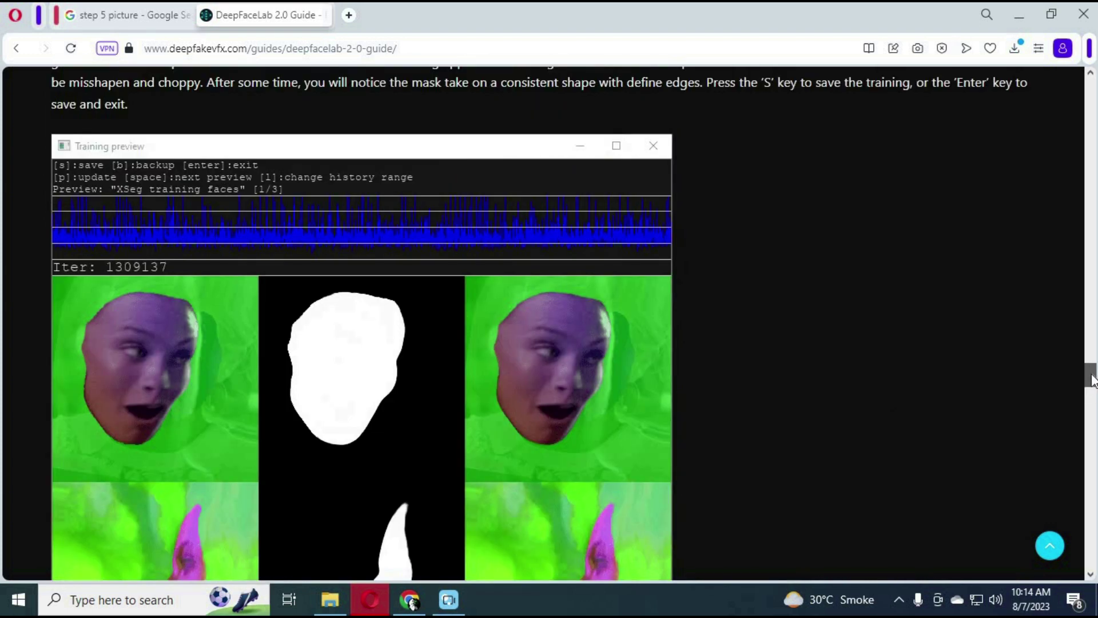
drag(1093, 381, 1092, 385)
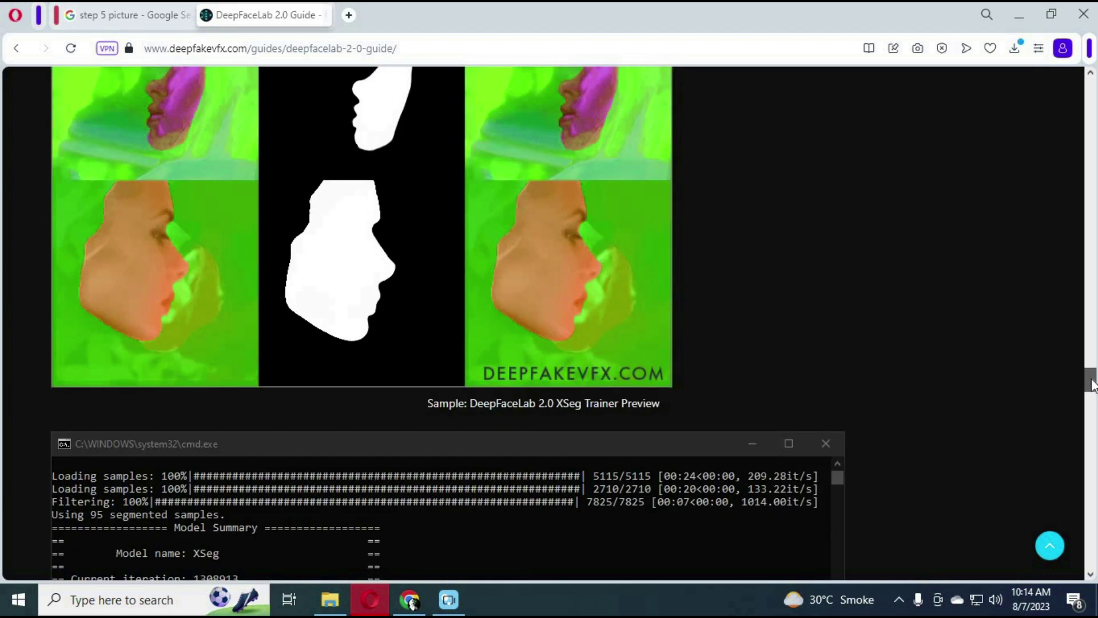